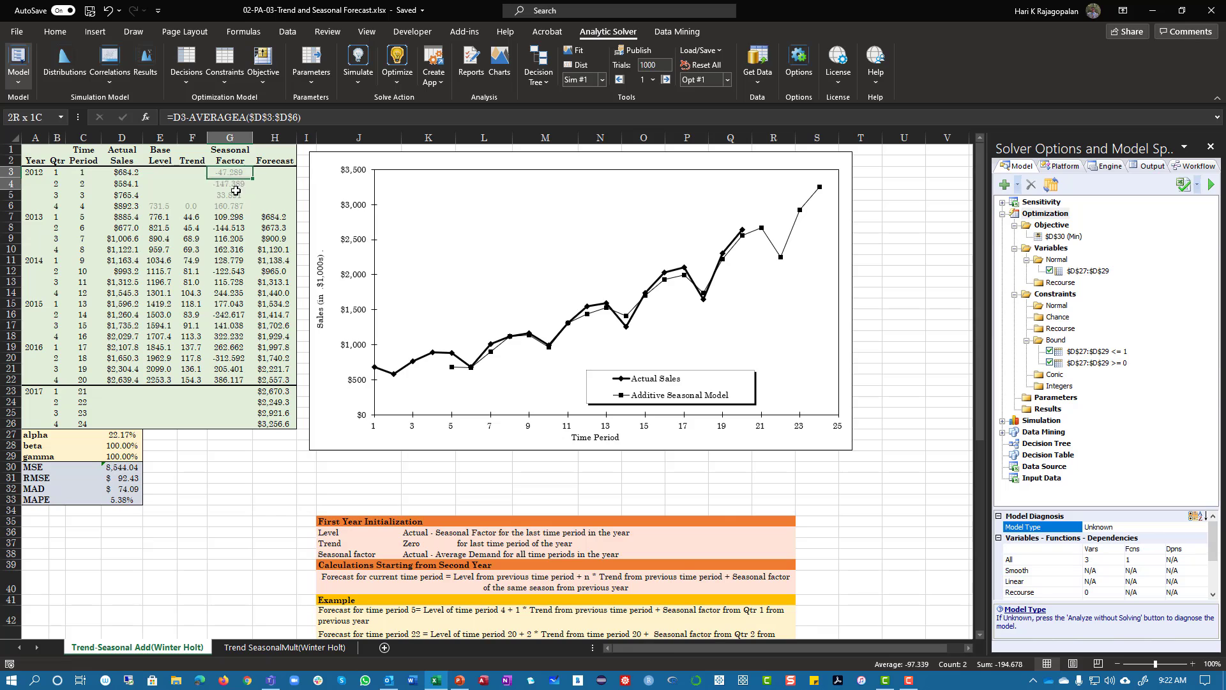
# Re-confirm the first-year seasonal factor and period 4 initial level formulas.
pyautogui.click(304, 116)
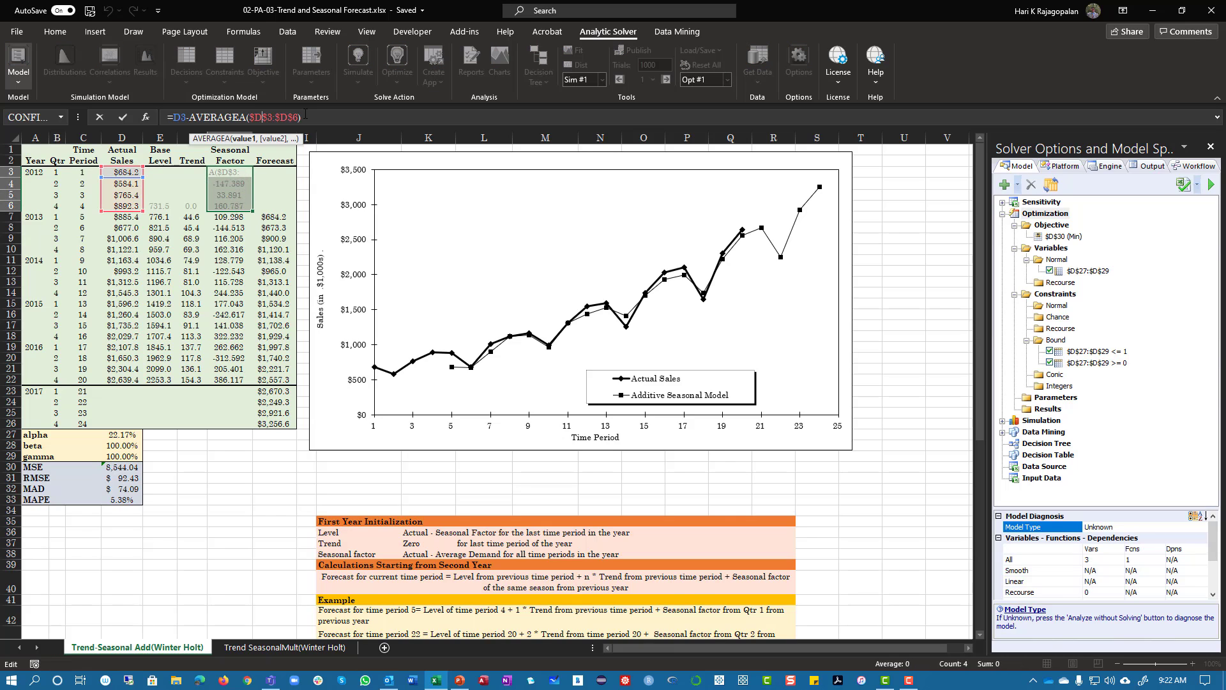
pyautogui.press('Return')
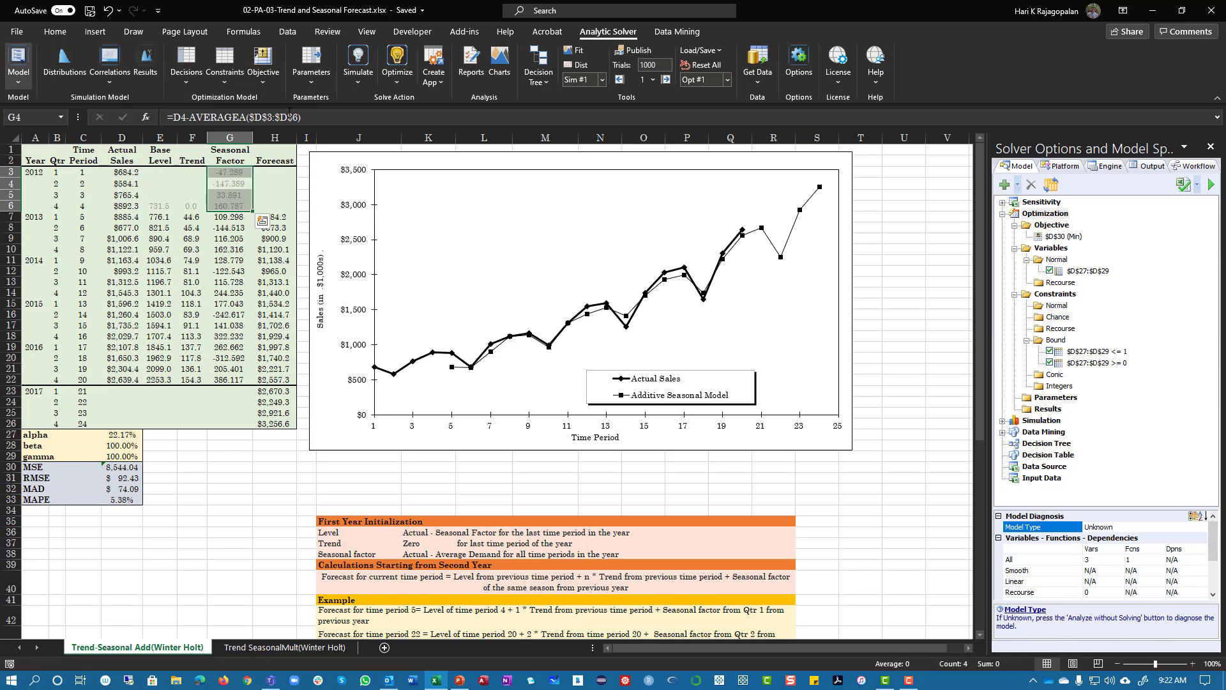
pyautogui.click(158, 205)
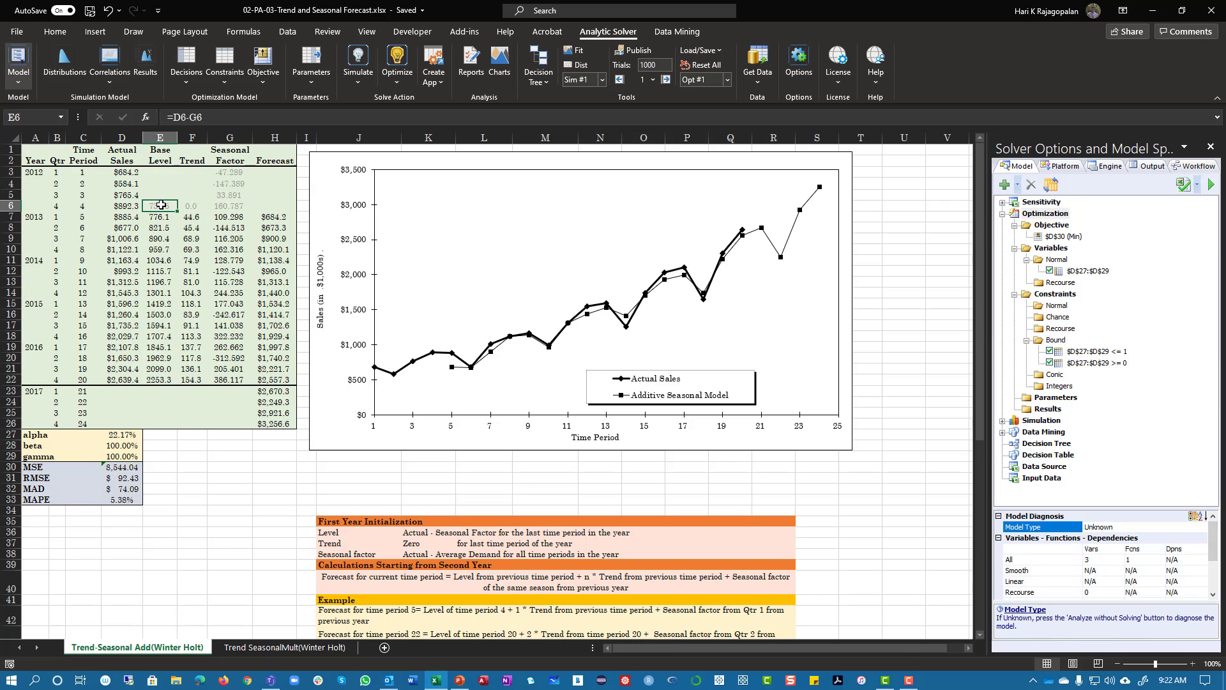
pyautogui.doubleClick(161, 205)
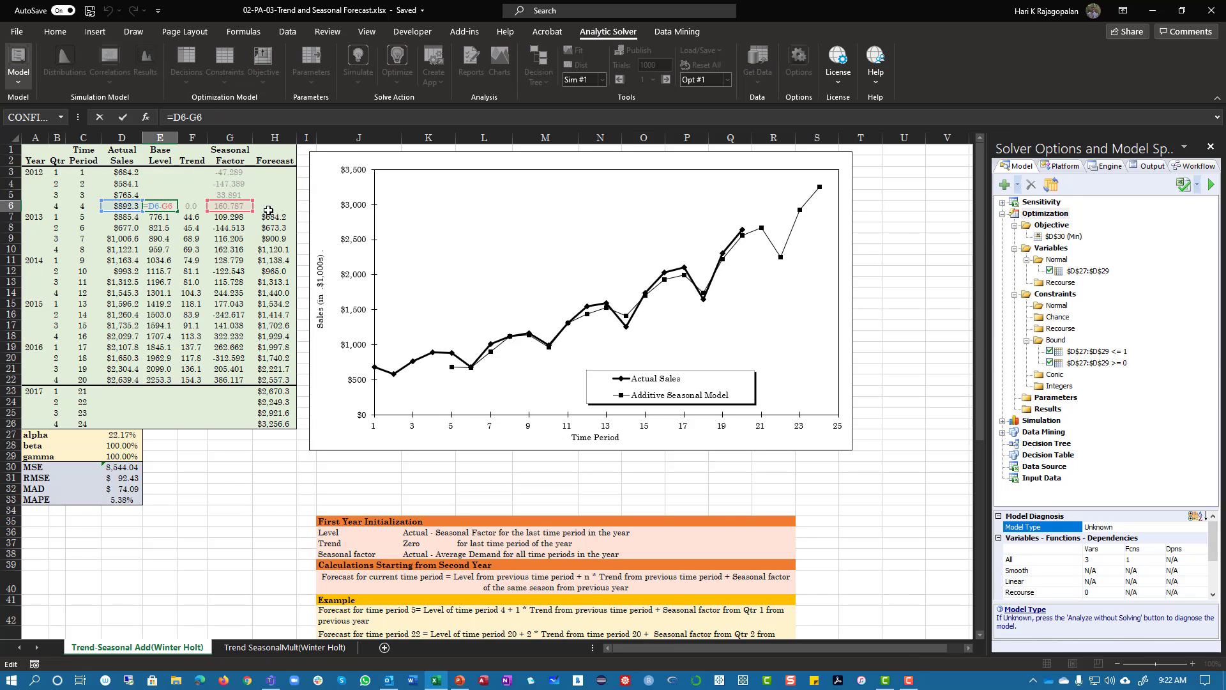
pyautogui.press('Return')
pyautogui.click(190, 203)
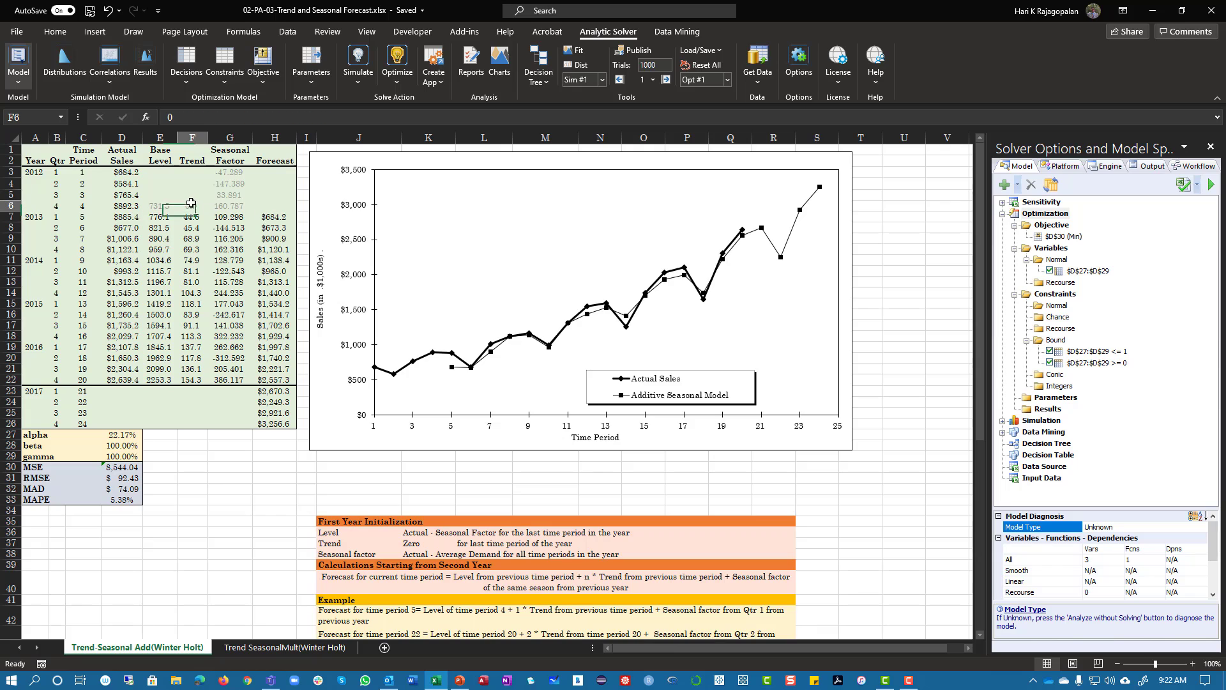
# Hide the period 5–24 values in E7:H26 with a light green font matching the fill.
pyautogui.moveTo(153, 219); pyautogui.dragTo(280, 422)
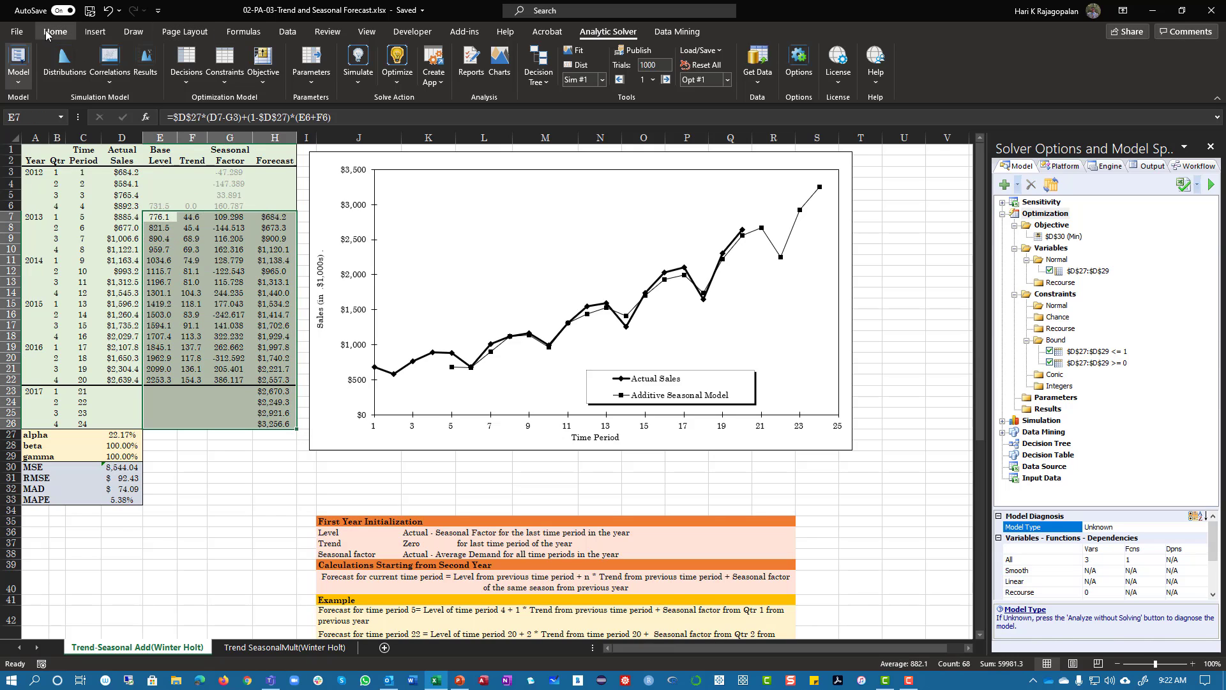
pyautogui.click(55, 32)
pyautogui.click(239, 76)
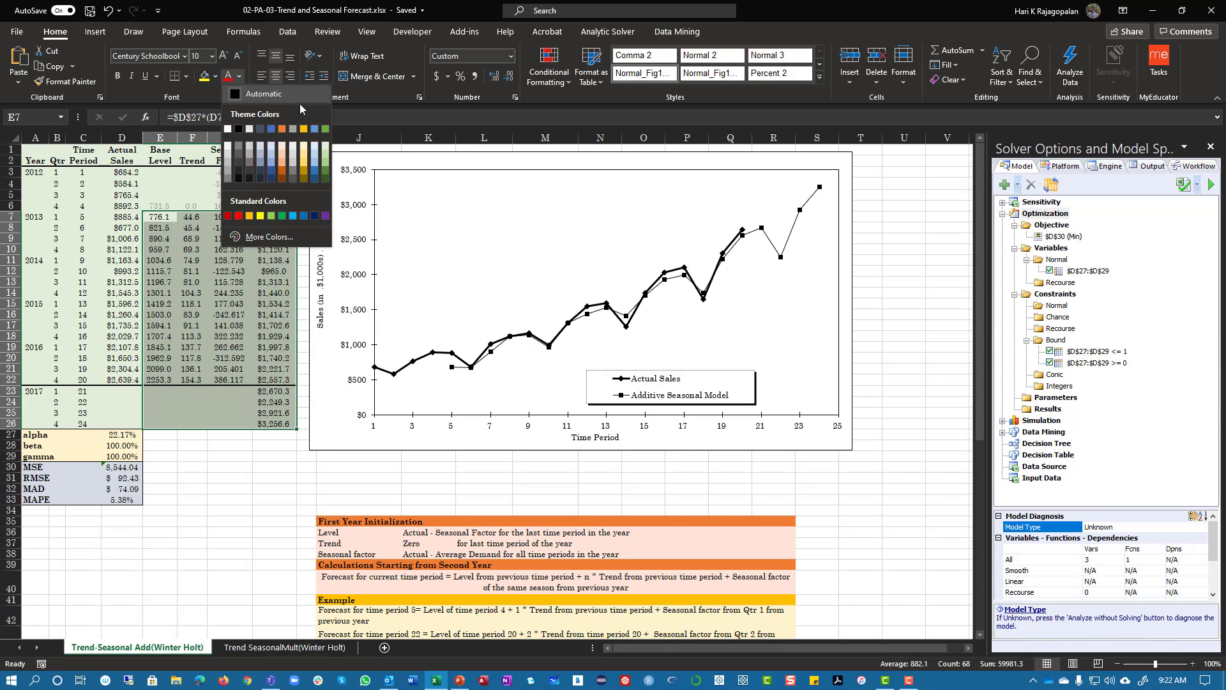
pyautogui.click(327, 146)
pyautogui.click(192, 314)
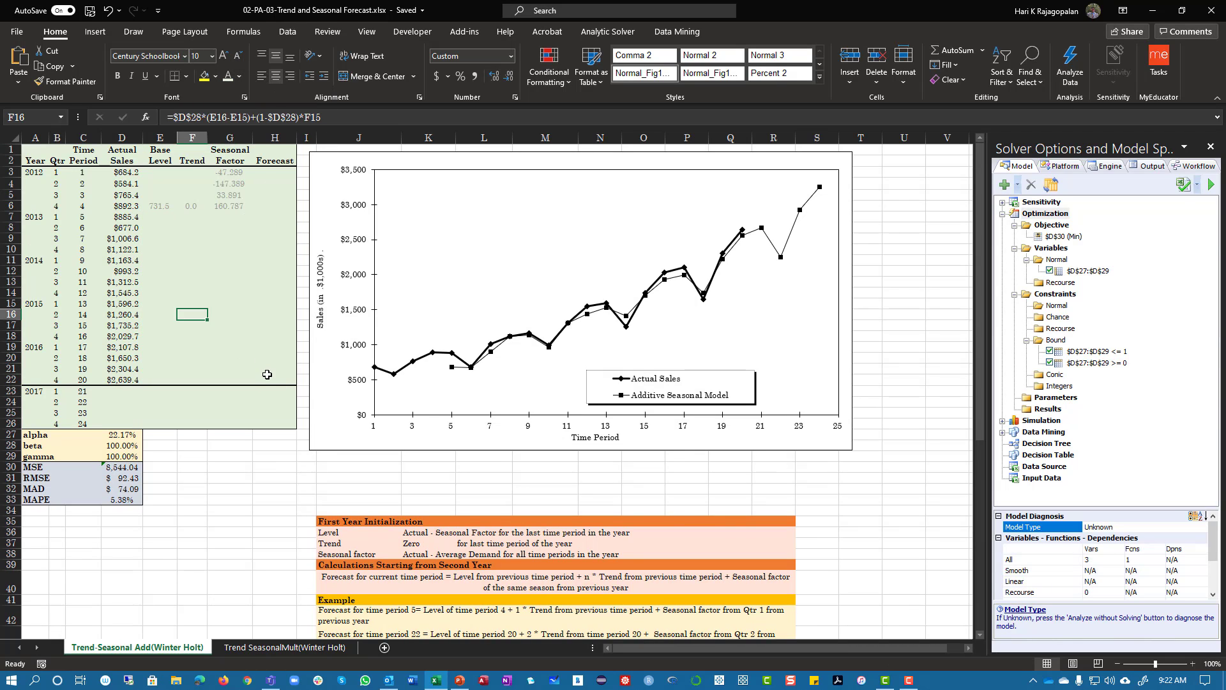
pyautogui.click(283, 218)
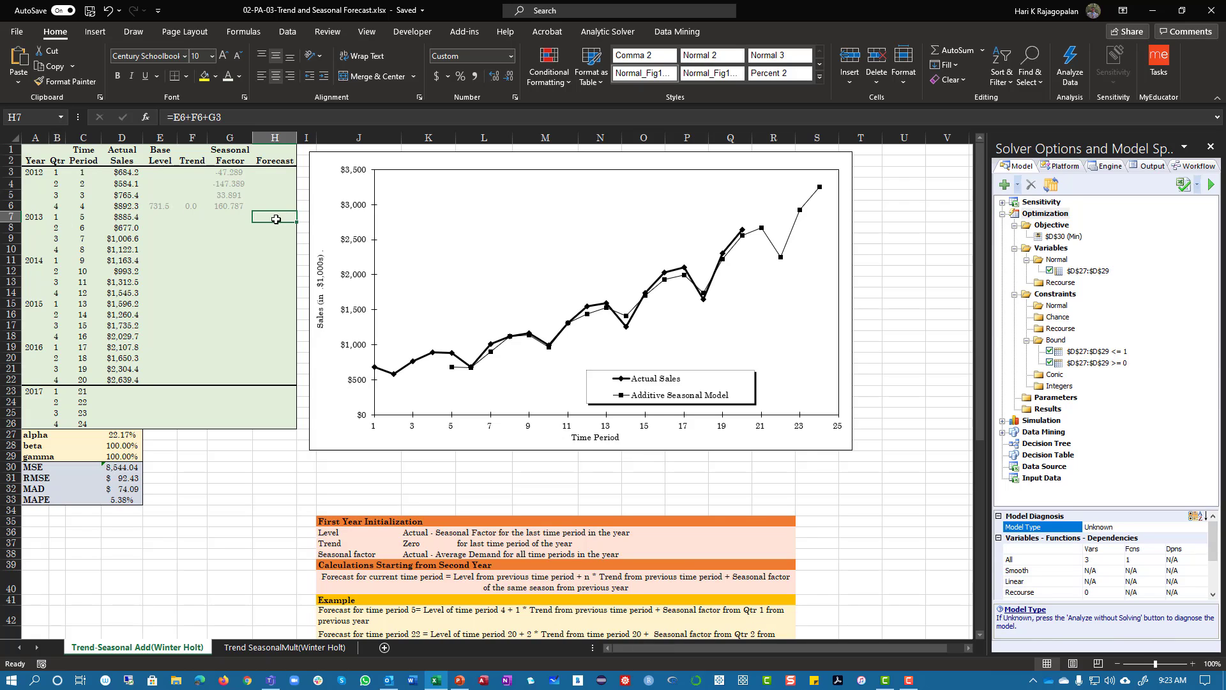
# Restore Automatic font colour on the $684.2 period 5 forecast in H7 and check its formula.
pyautogui.click(239, 76)
pyautogui.click(238, 95)
pyautogui.click(243, 112)
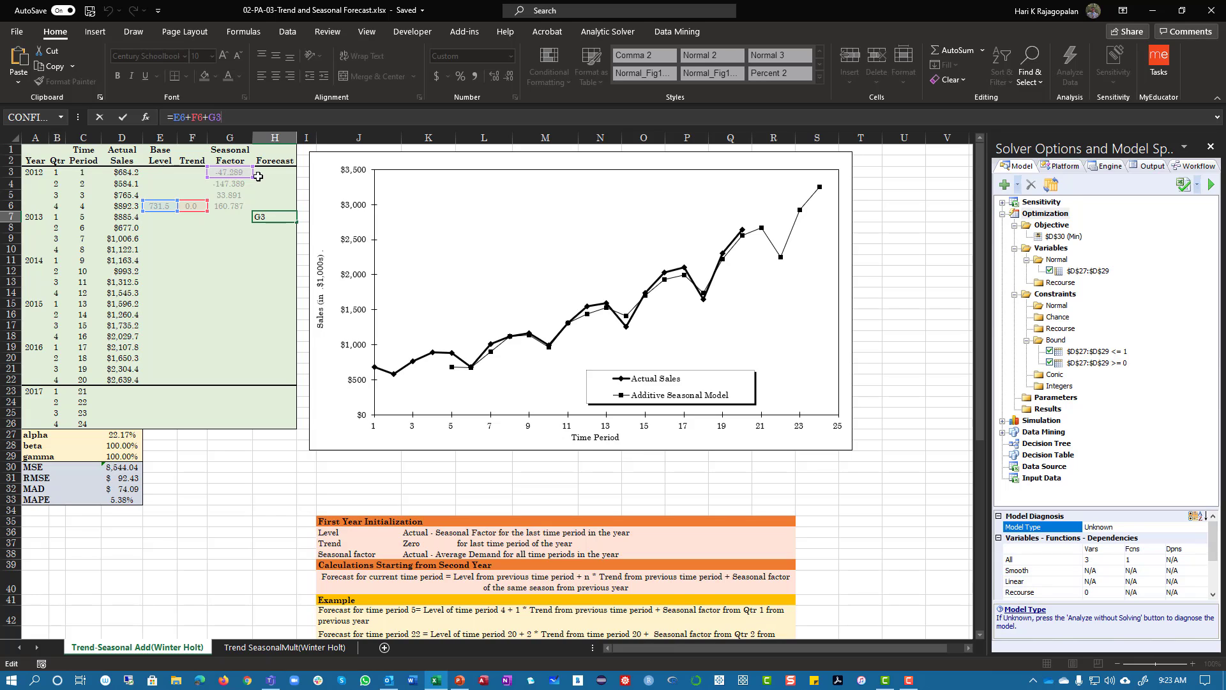
pyautogui.press('Return')
pyautogui.click(269, 216)
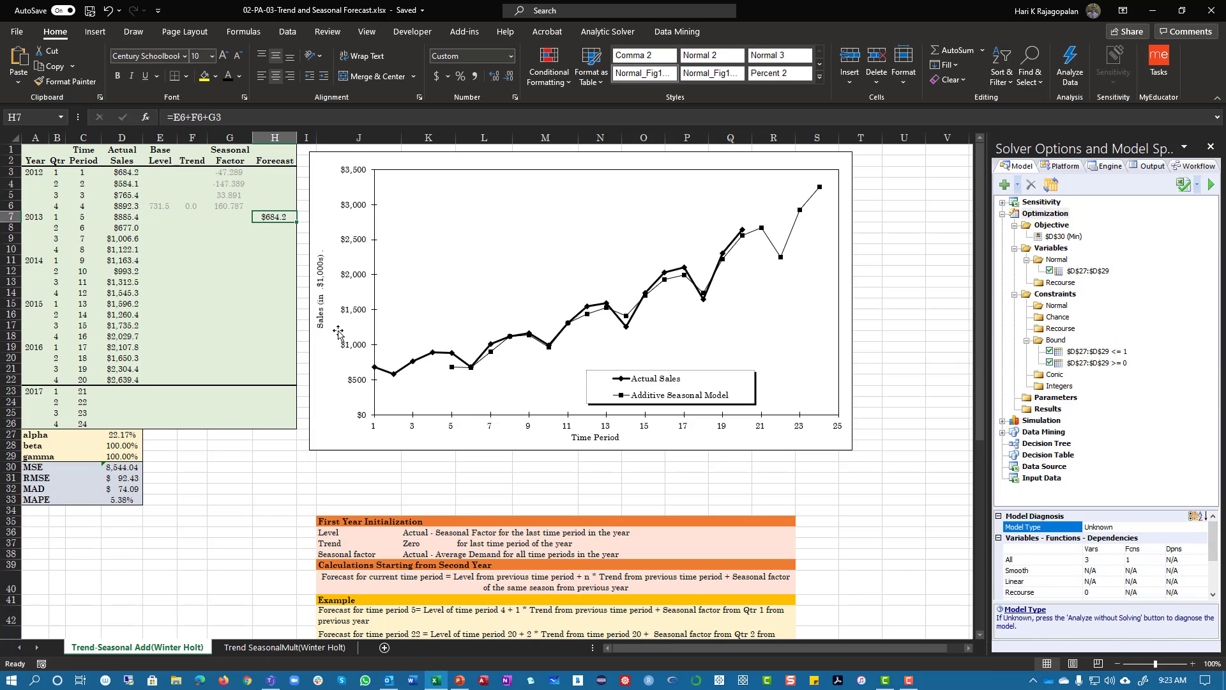
# Reveal the 776.1 period 5 level in E7 and review =$D$27*(D7-G3)+(1-$D$27)*(E6+F6).
pyautogui.click(156, 216)
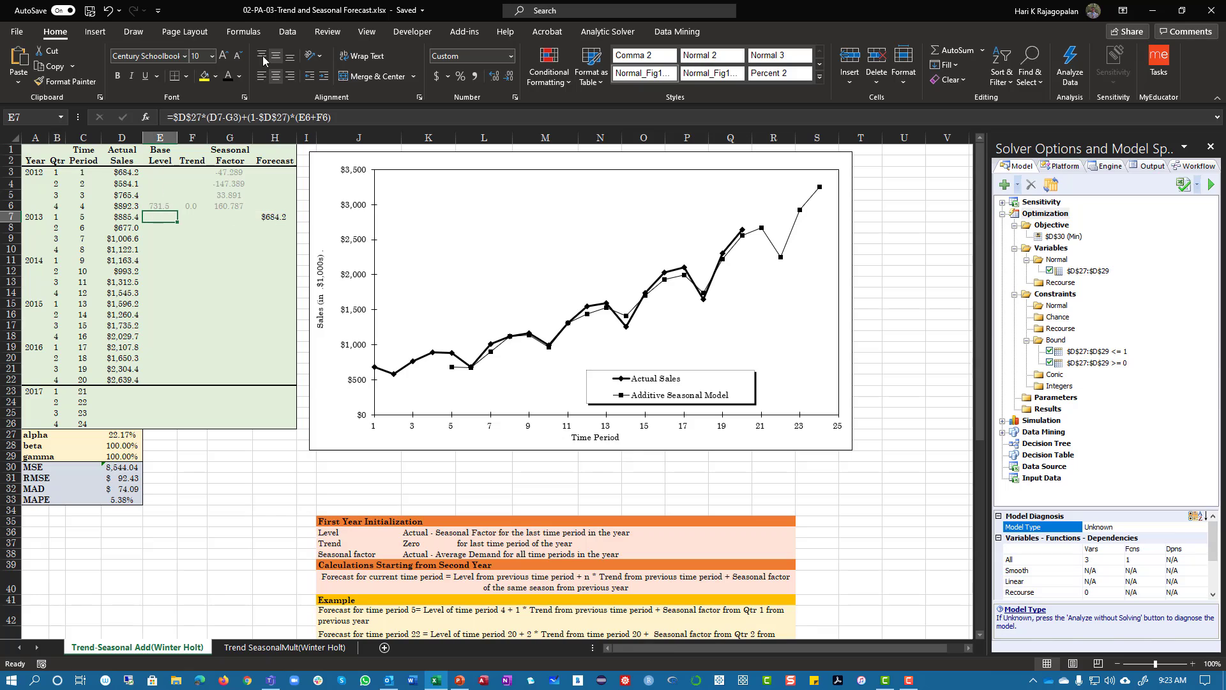
pyautogui.click(228, 76)
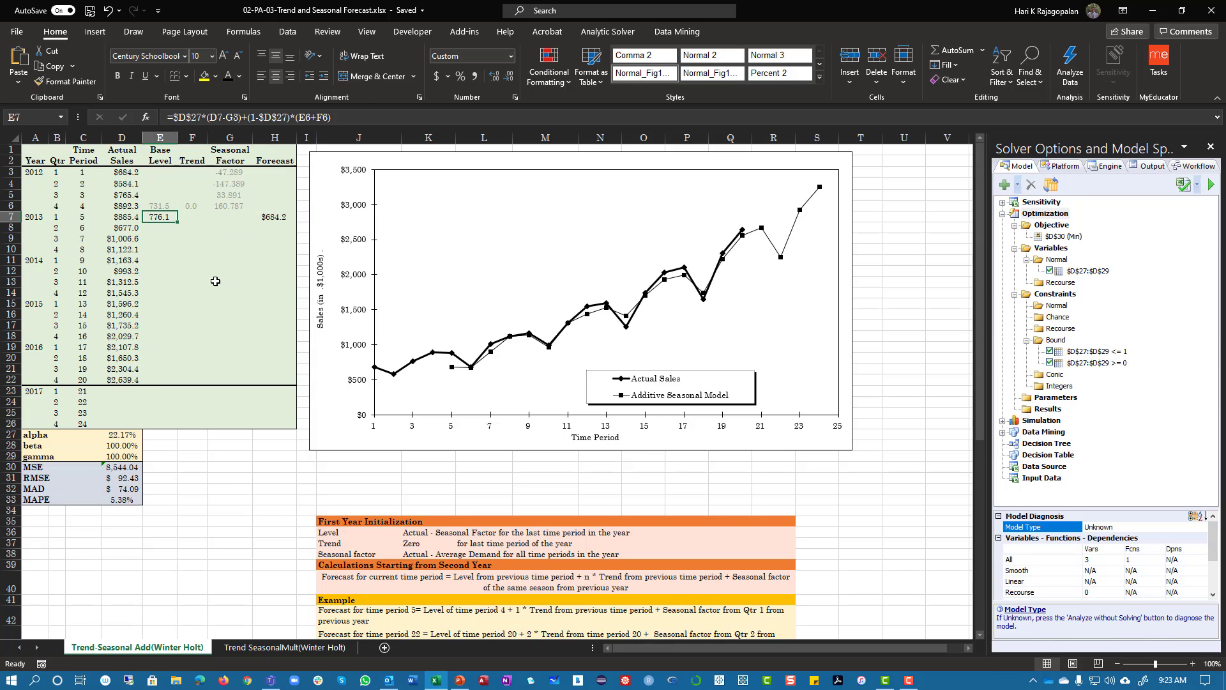
pyautogui.click(356, 113)
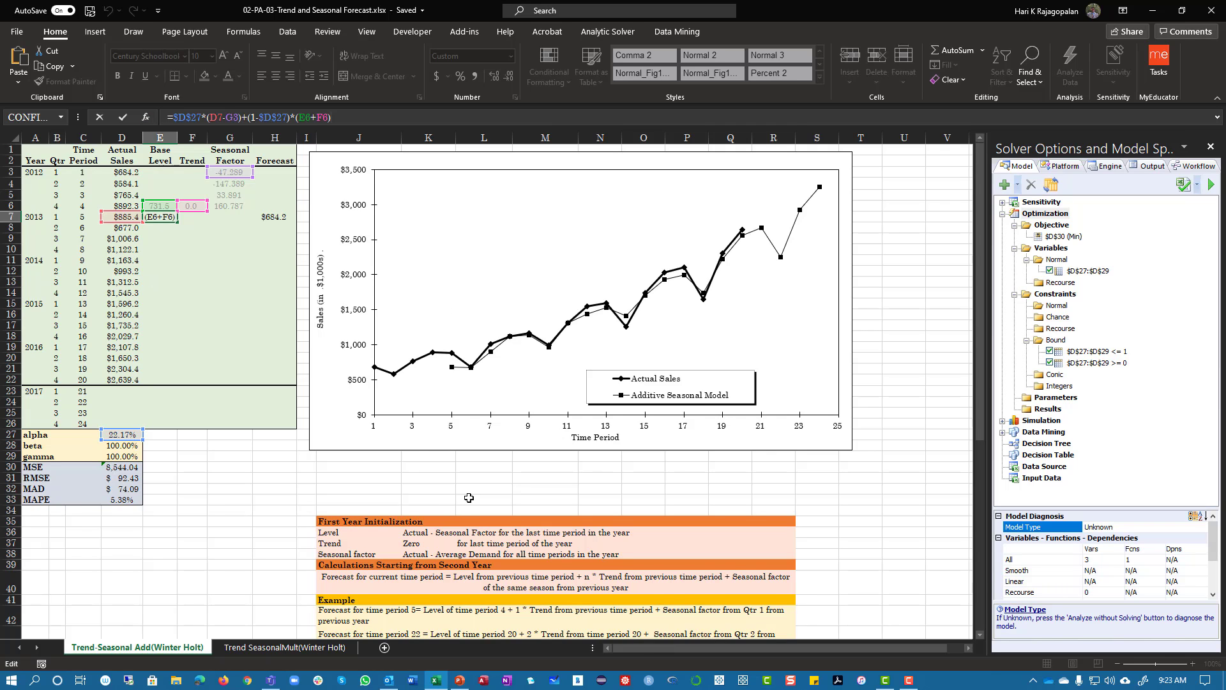
pyautogui.scroll(-7, 461, 497)
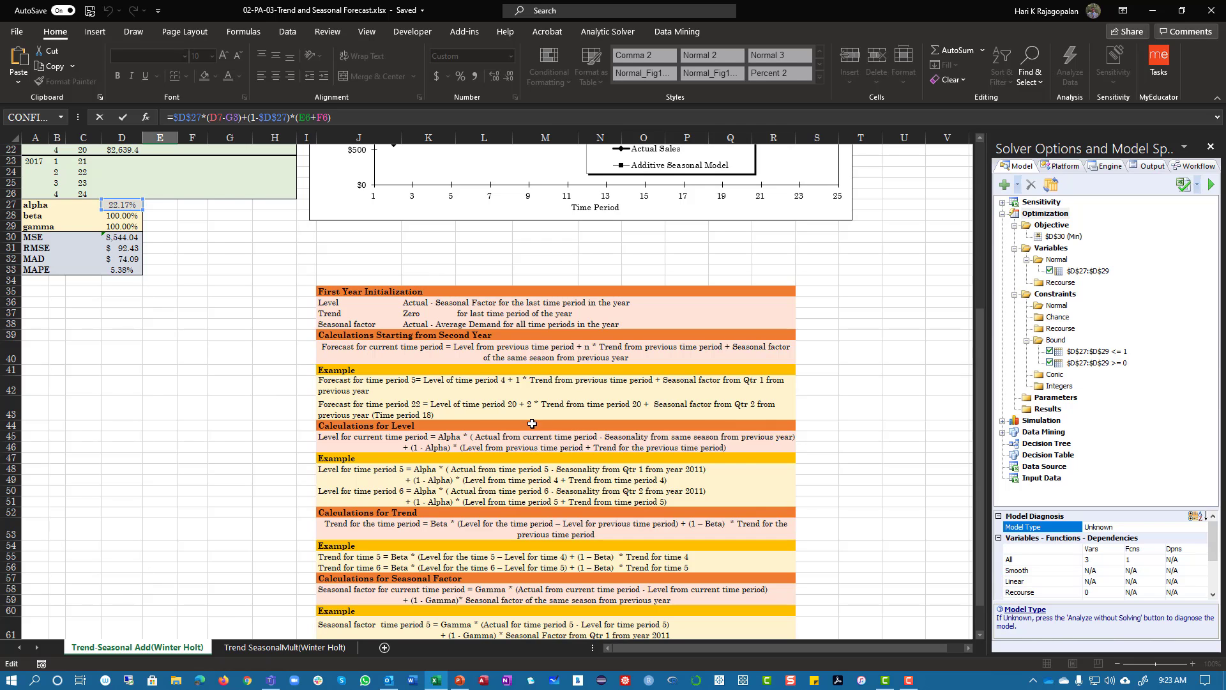
pyautogui.scroll(7, 151, 428)
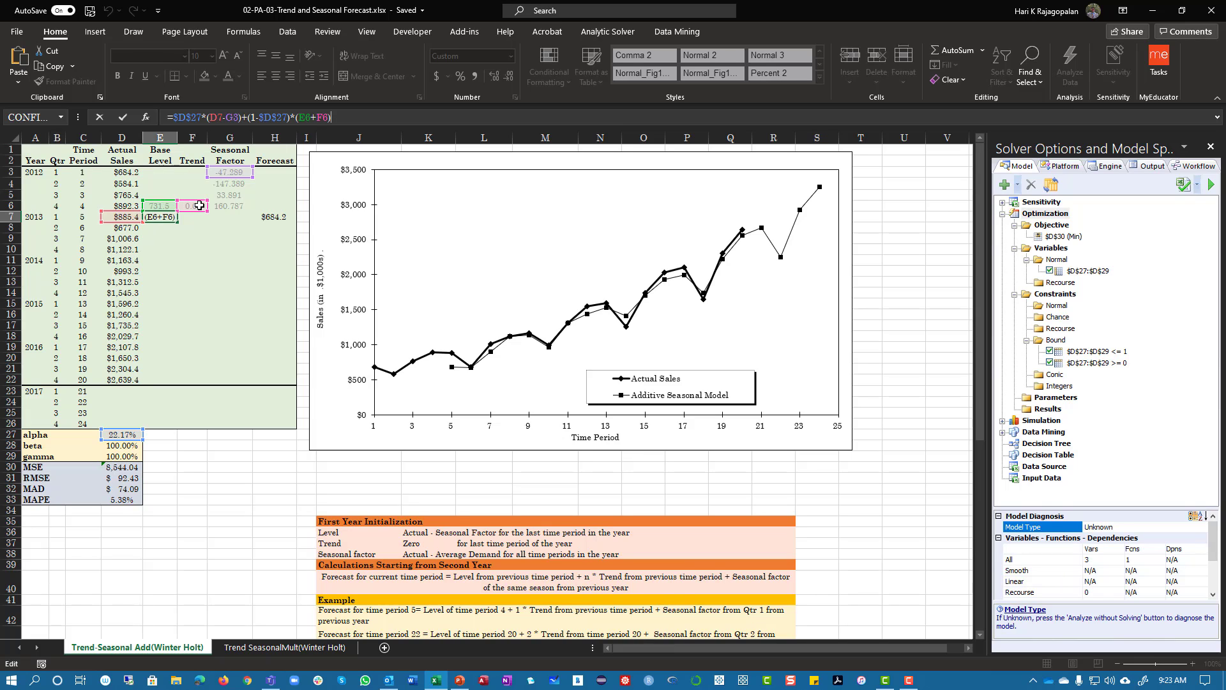
pyautogui.press('Return')
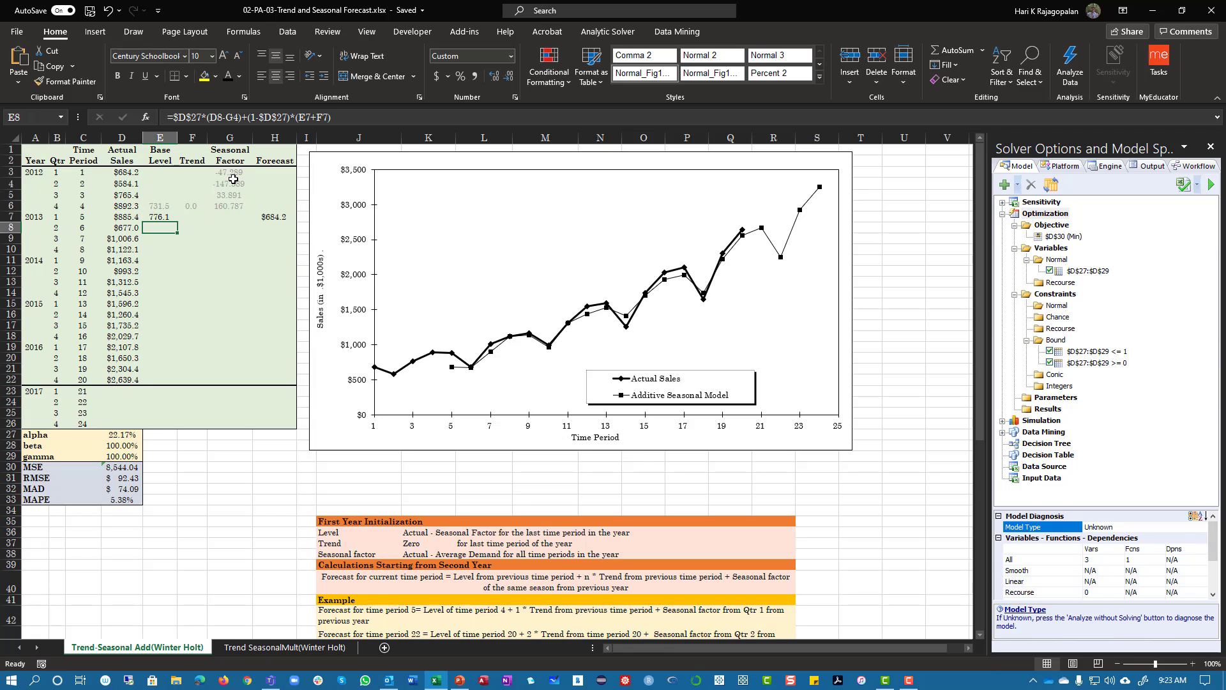
# Review the period 5 trend formula in F7, showing 44.6.
pyautogui.click(188, 217)
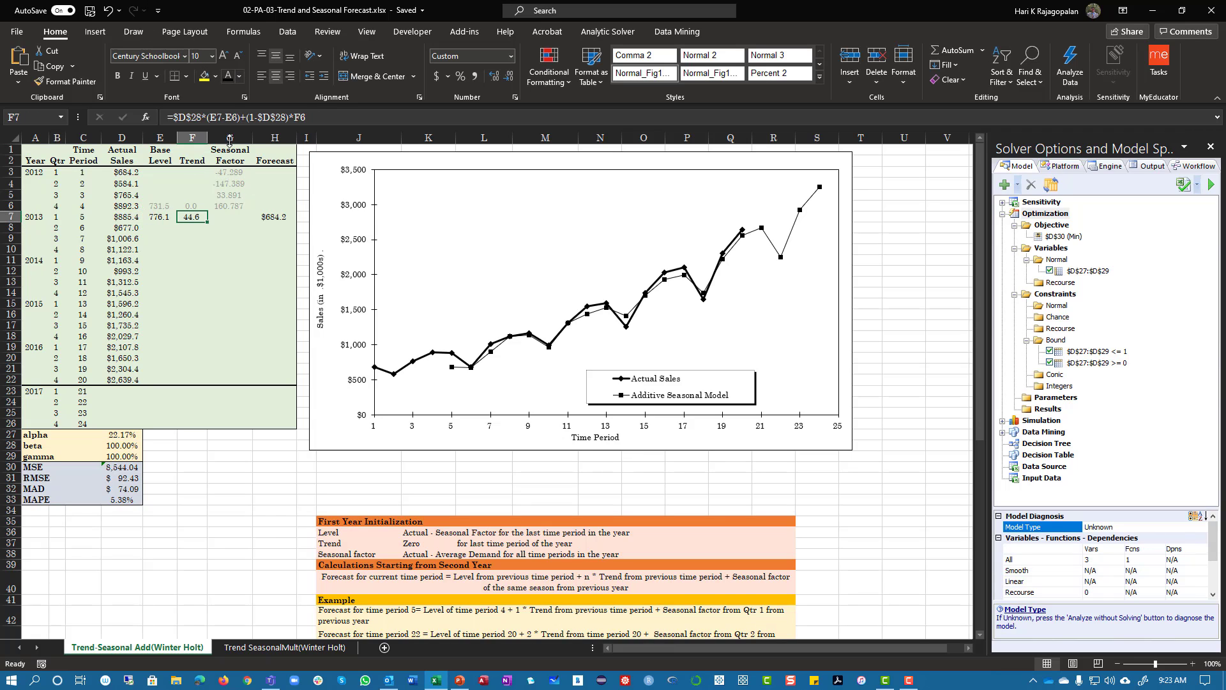
pyautogui.press('F2')
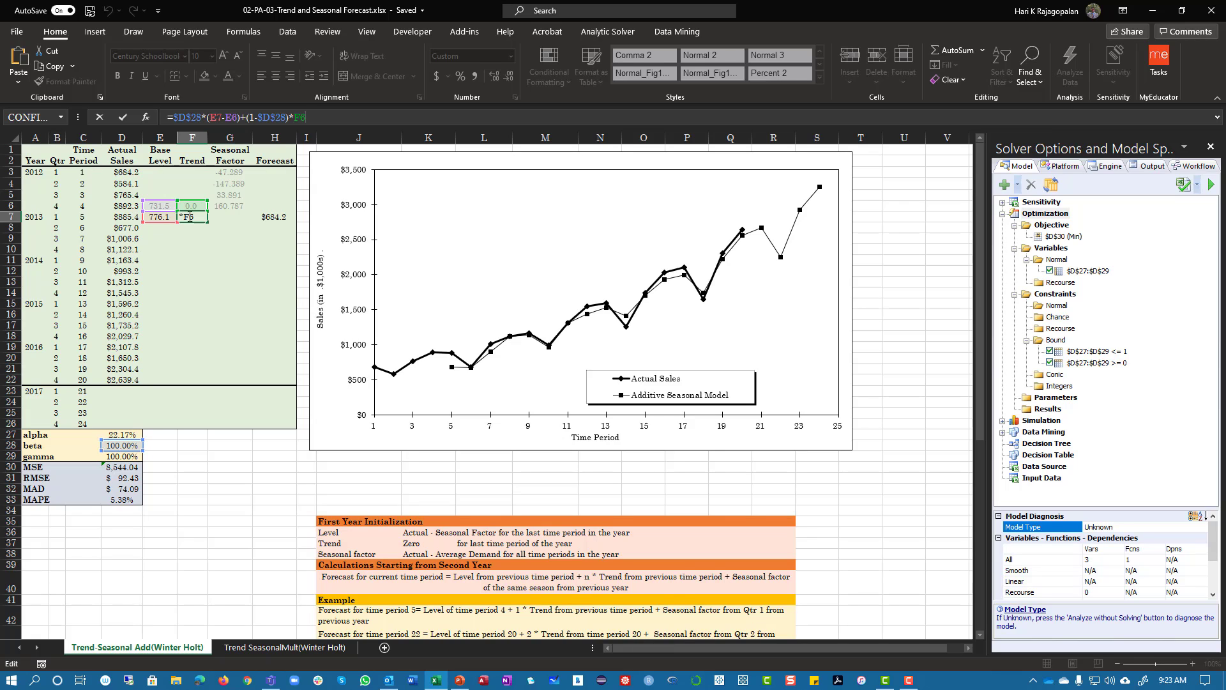
pyautogui.scroll(-9, 613, 474)
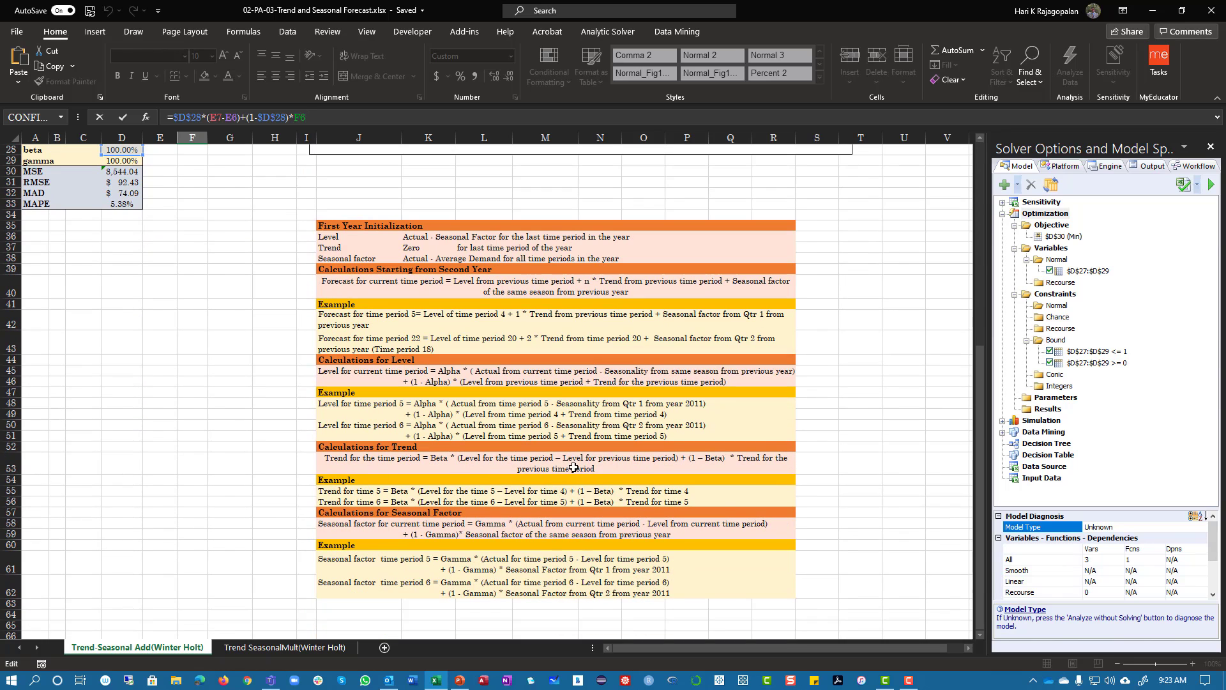
pyautogui.scroll(9, 421, 454)
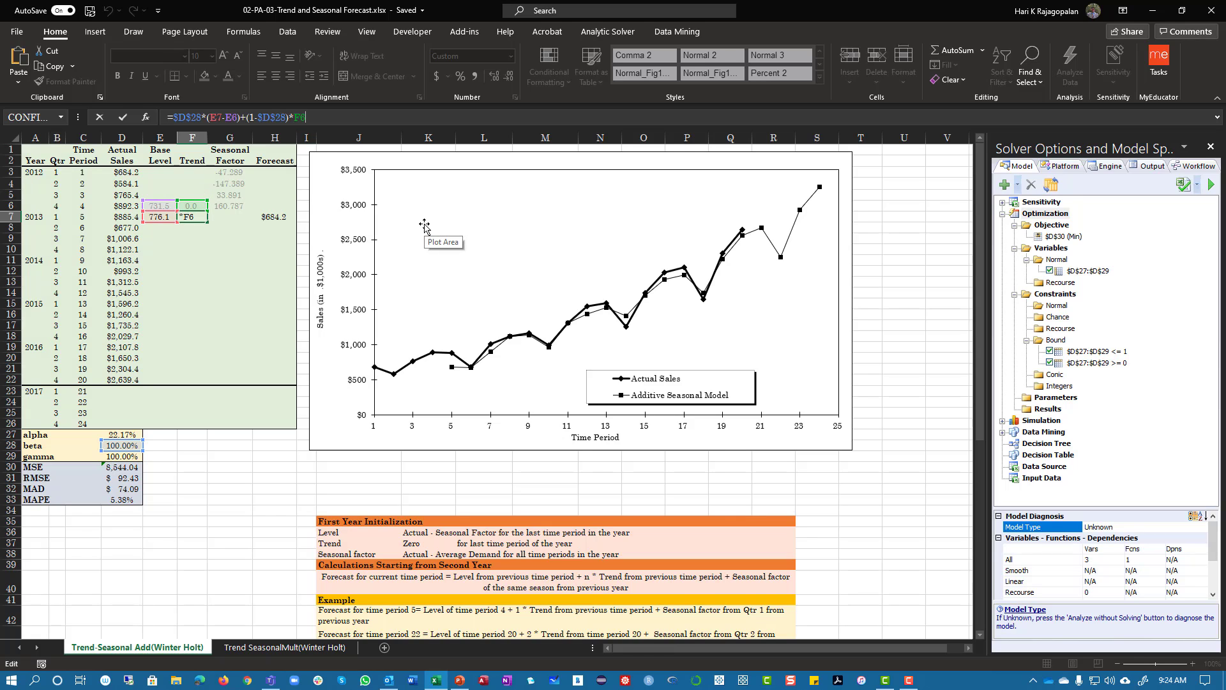
pyautogui.press('Return')
# Reveal the 109.298 seasonal factor in G7, check its gamma reference, and select E7:H22.
pyautogui.click(230, 216)
pyautogui.click(227, 77)
pyautogui.press('F2')
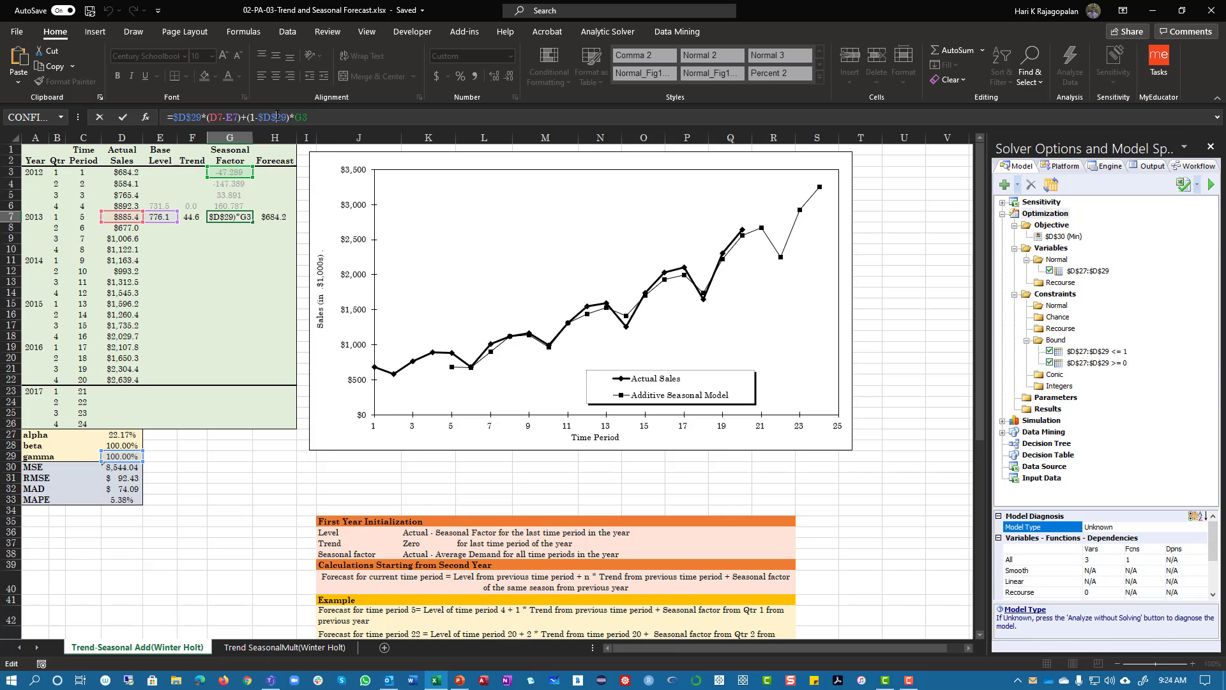
pyautogui.click(185, 117)
pyautogui.press('Escape')
pyautogui.moveTo(157, 216); pyautogui.dragTo(288, 382)
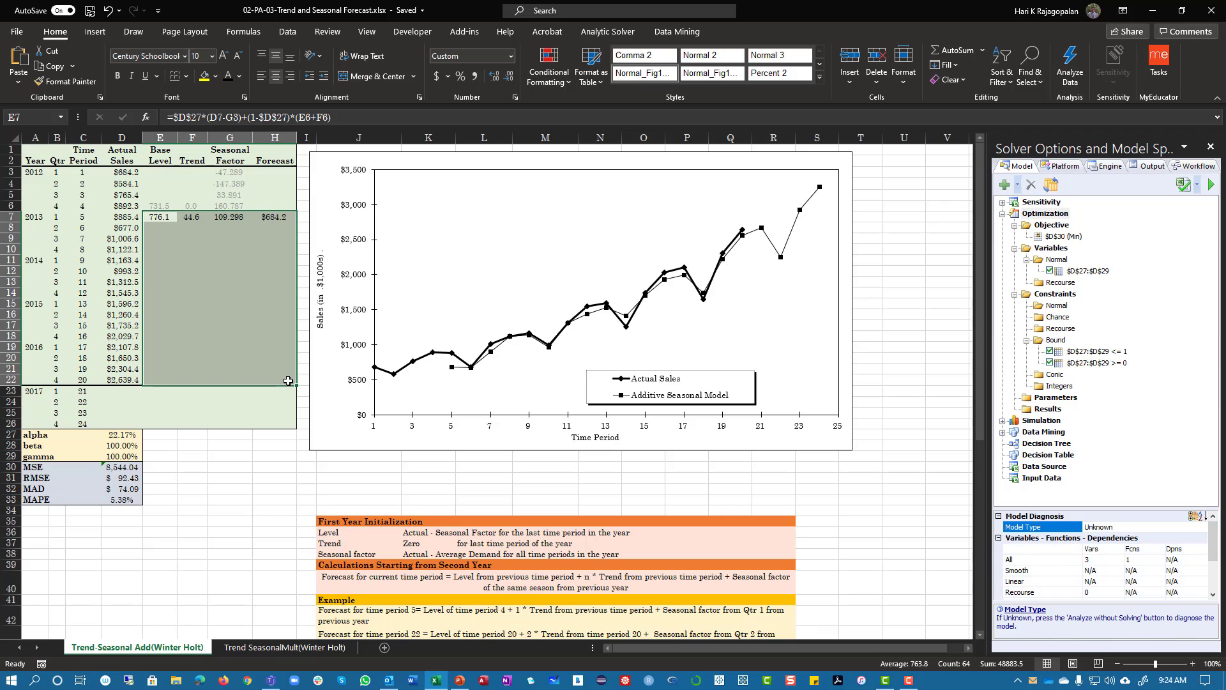
pyautogui.hotkey('ctrl', 'd')
pyautogui.click(282, 381)
pyautogui.moveTo(190, 380); pyautogui.dragTo(282, 420)
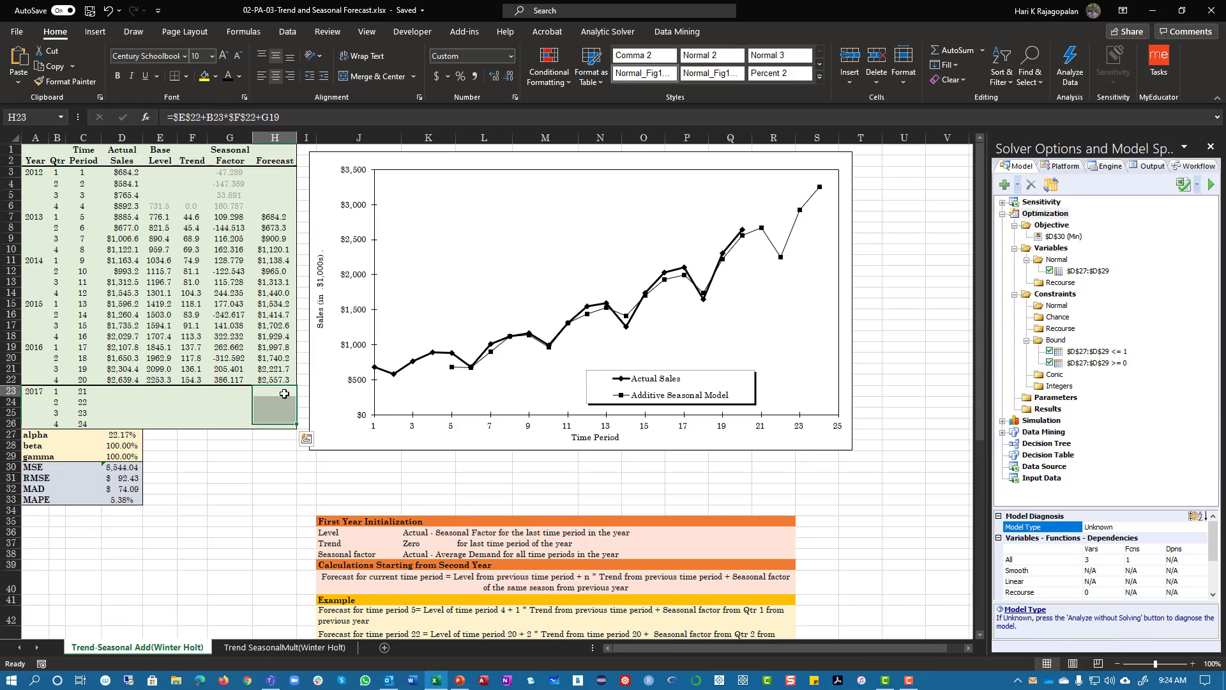
pyautogui.doubleClick(282, 391)
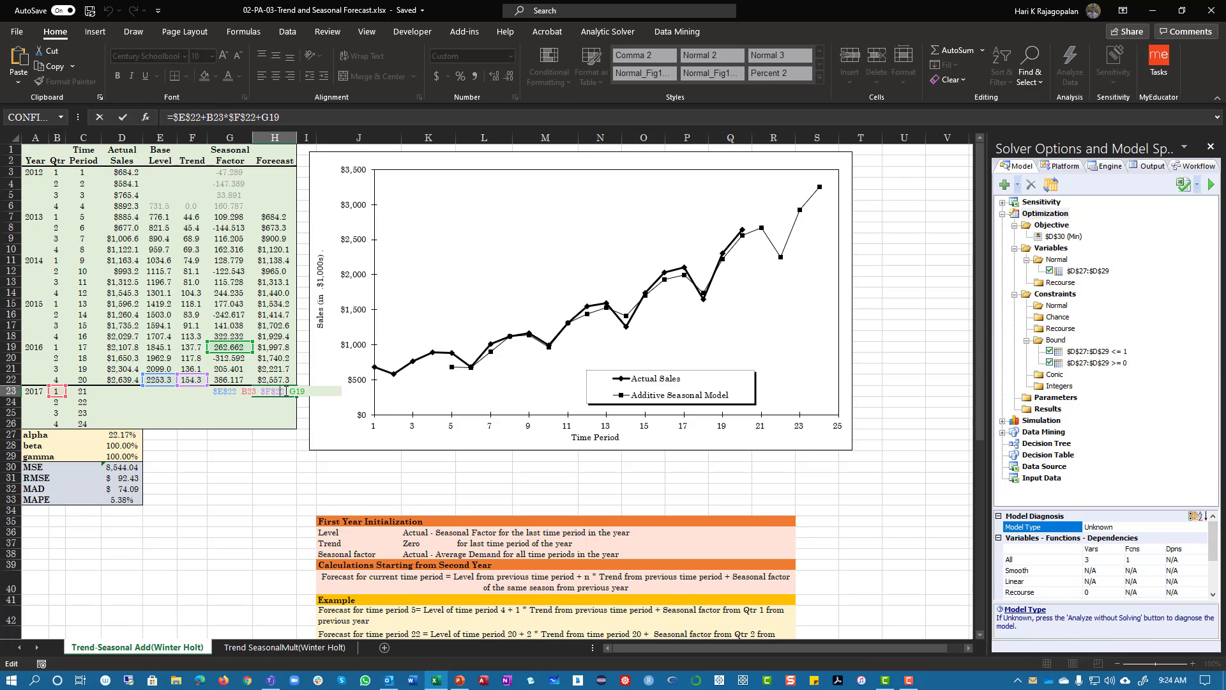
pyautogui.press('Return')
pyautogui.moveTo(285, 390); pyautogui.dragTo(285, 423)
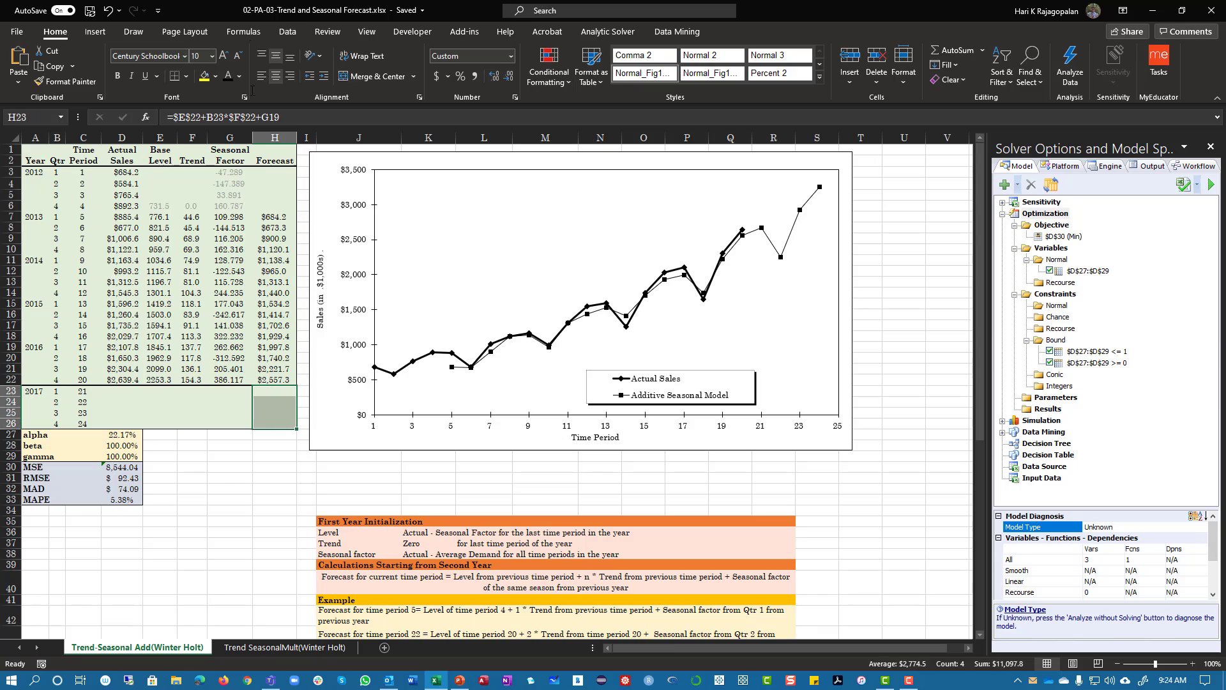
pyautogui.click(227, 76)
pyautogui.click(193, 379)
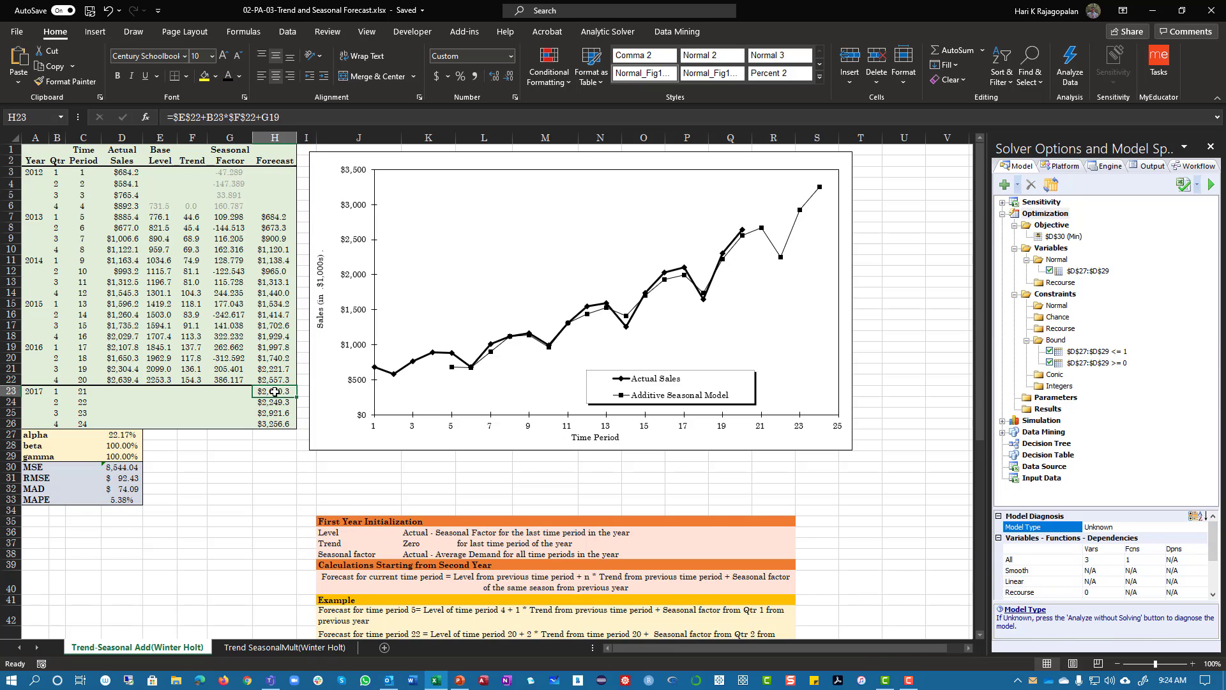
pyautogui.moveTo(164, 390)
pyautogui.mouseDown()
pyautogui.moveTo(185, 395)
pyautogui.moveTo(193, 428)
pyautogui.moveTo(161, 380)
pyautogui.moveTo(197, 381)
pyautogui.mouseUp()
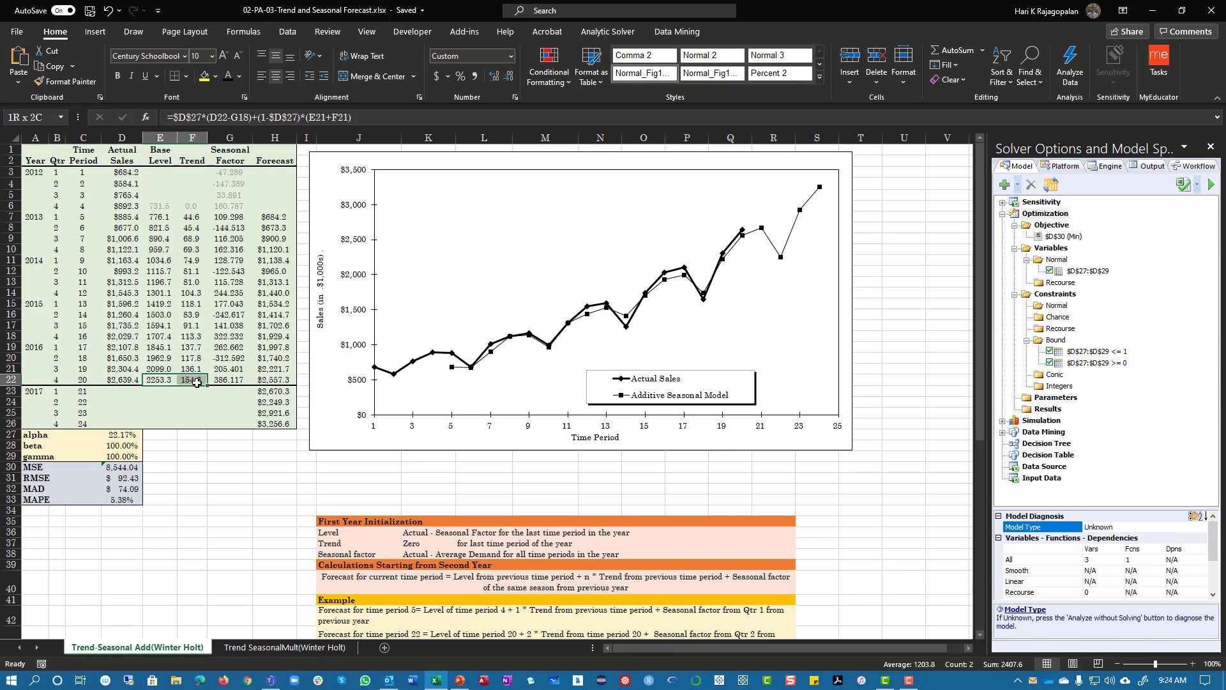
pyautogui.doubleClick(268, 402)
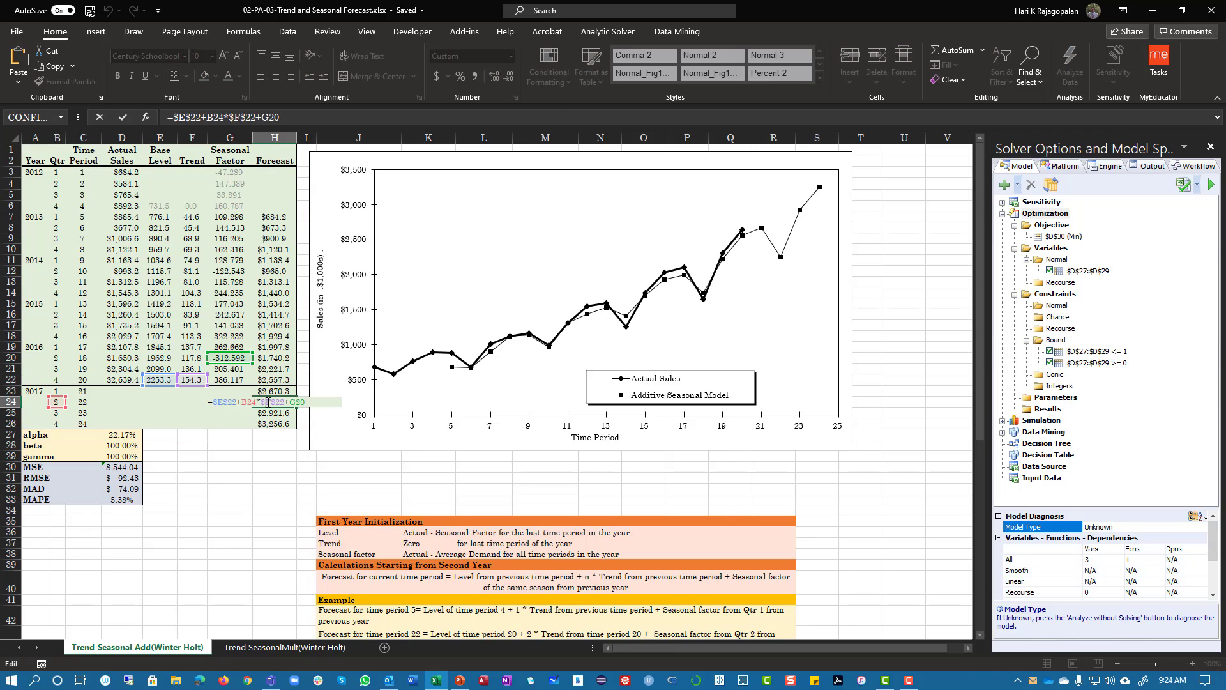
pyautogui.press('Return')
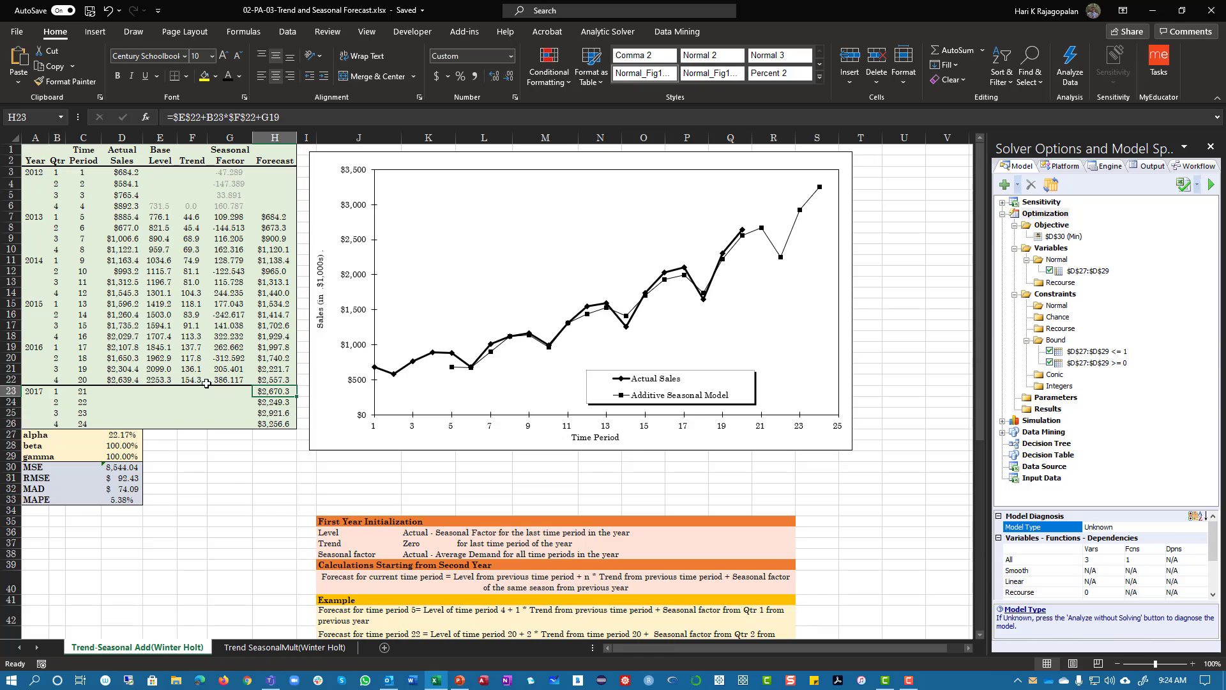
pyautogui.click(200, 381)
pyautogui.doubleClick(269, 400)
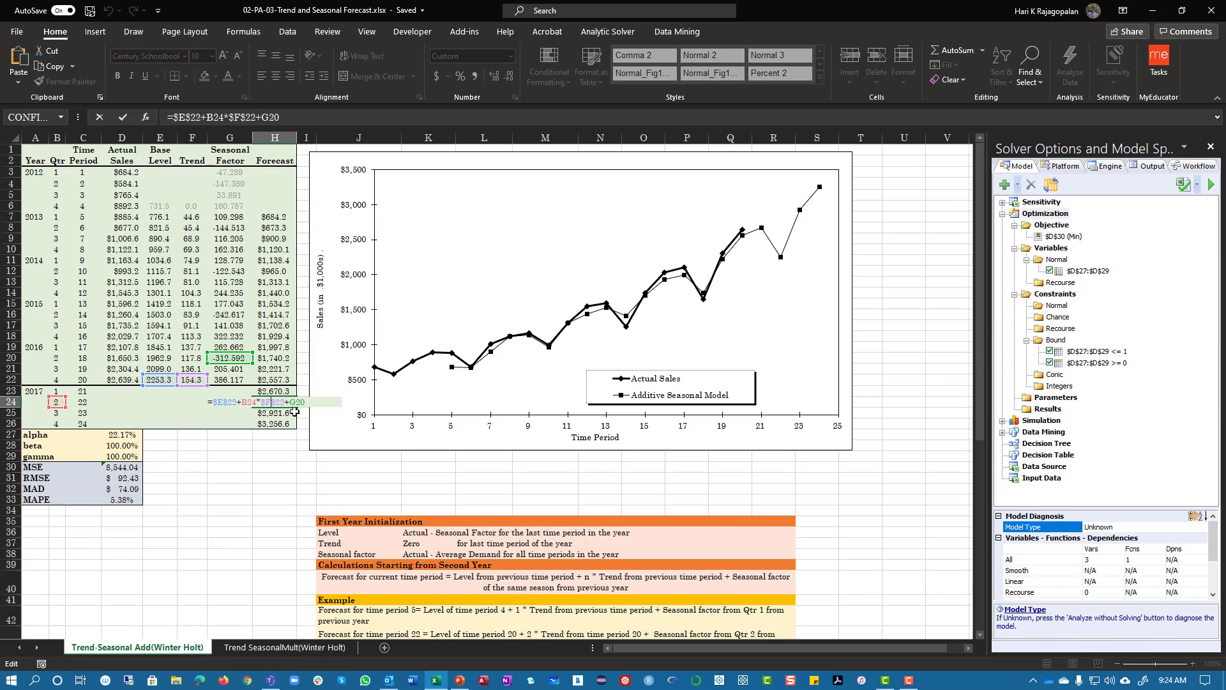
pyautogui.press('Return')
pyautogui.doubleClick(273, 411)
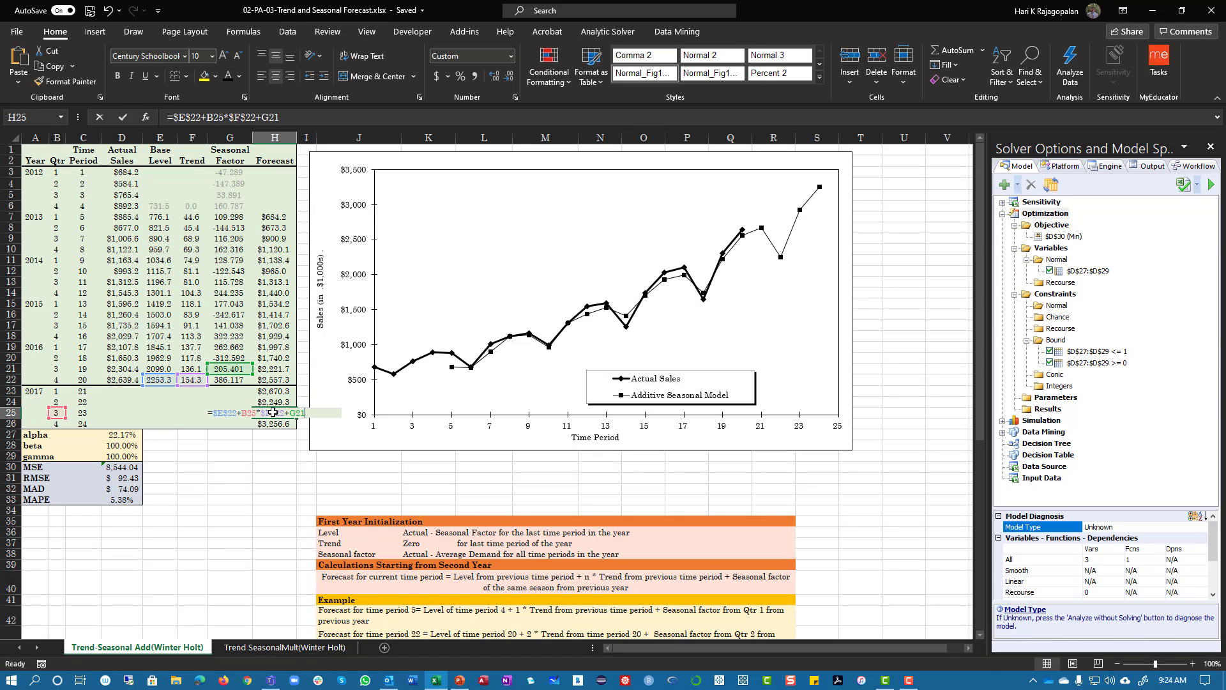
pyautogui.press('Return')
pyautogui.click(271, 448)
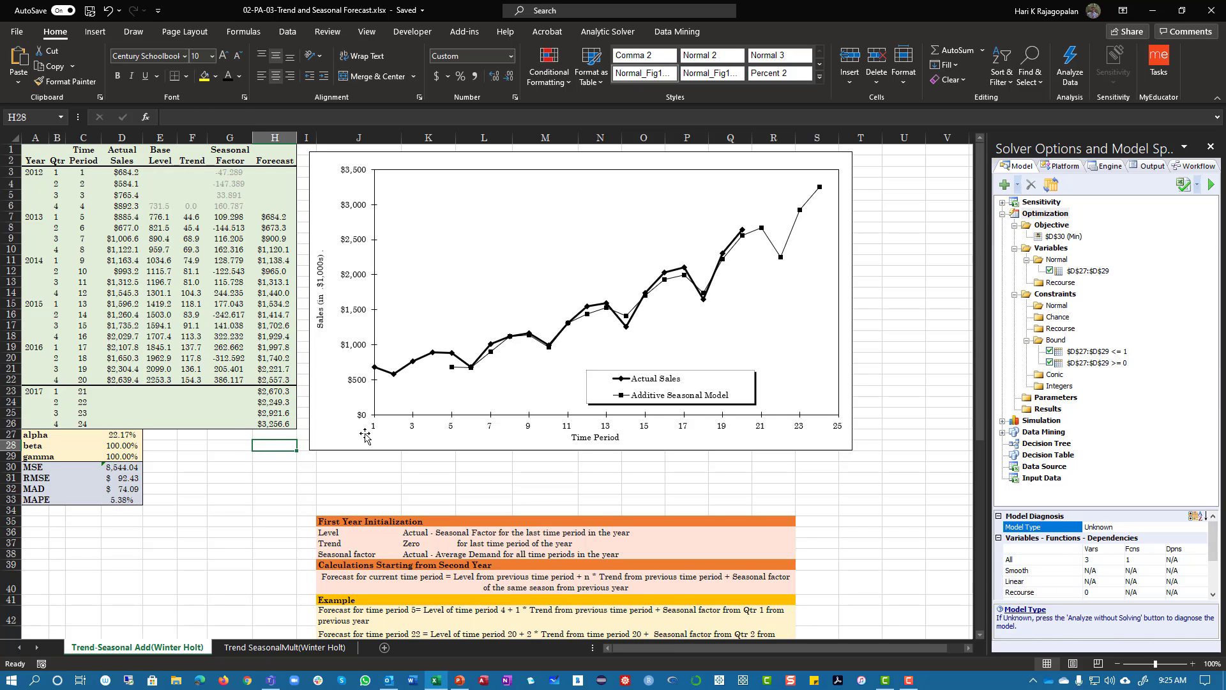
pyautogui.scroll(-10, 364, 437)
pyautogui.scroll(1, 497, 529)
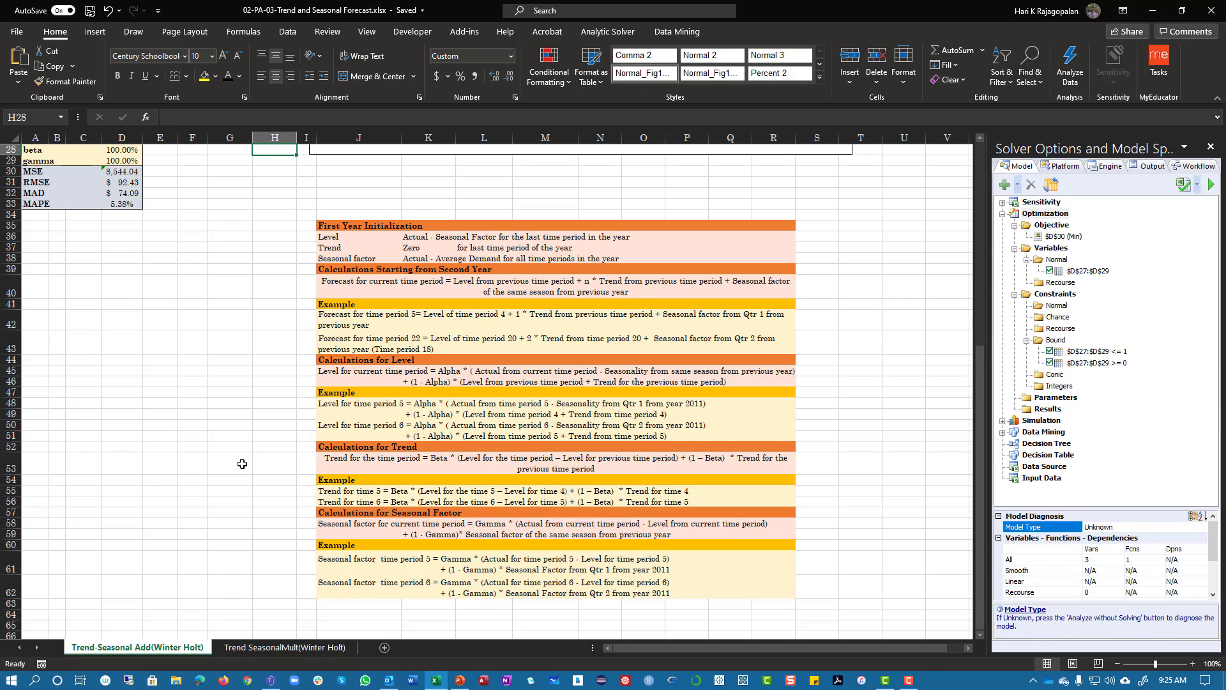
pyautogui.scroll(3, 371, 332)
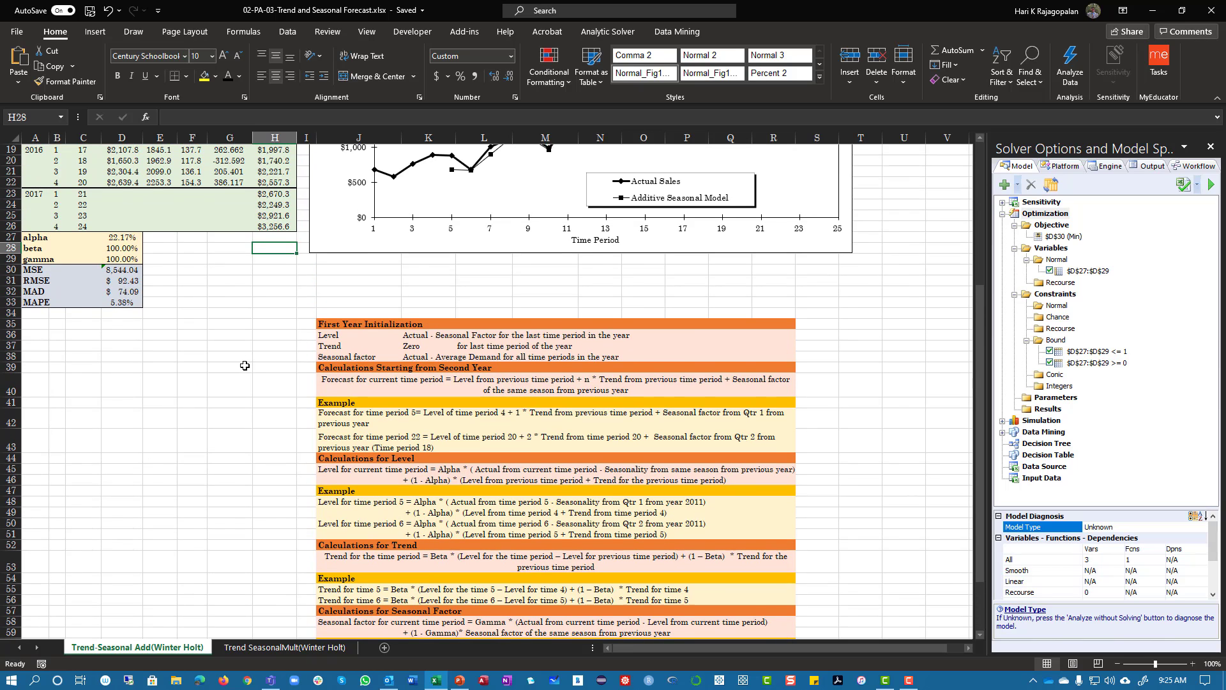
pyautogui.click(448, 381)
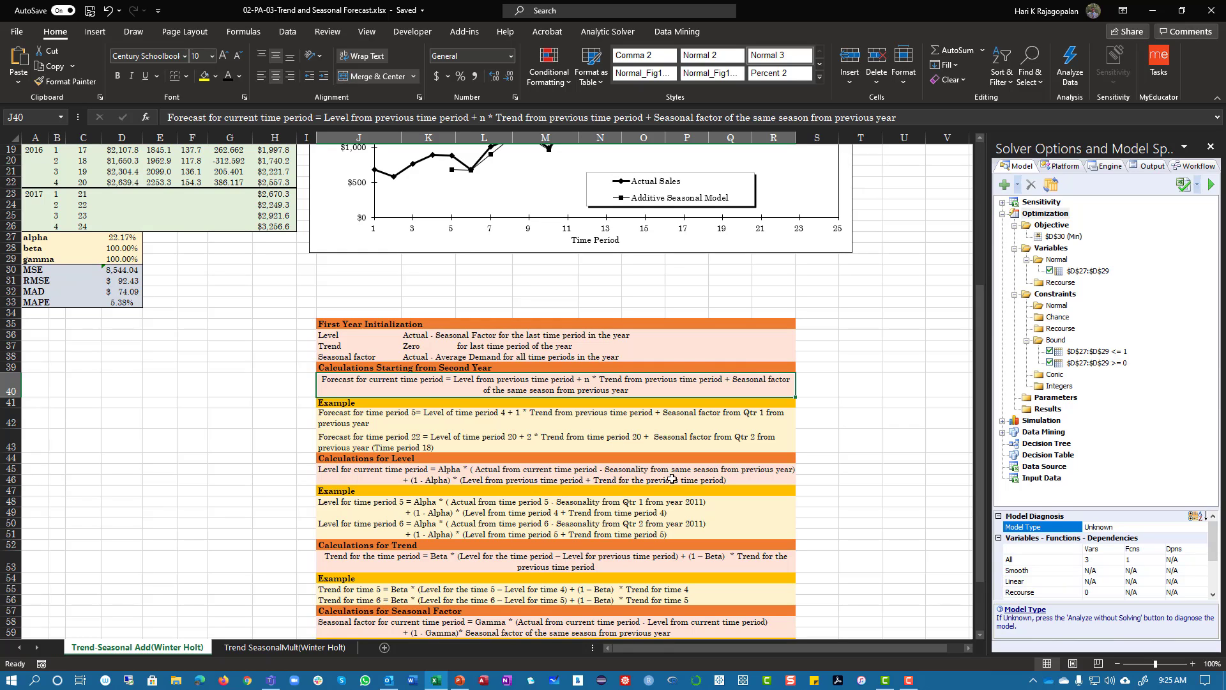
pyautogui.click(594, 471)
pyautogui.moveTo(477, 469); pyautogui.dragTo(784, 470)
pyautogui.scroll(-4, 427, 558)
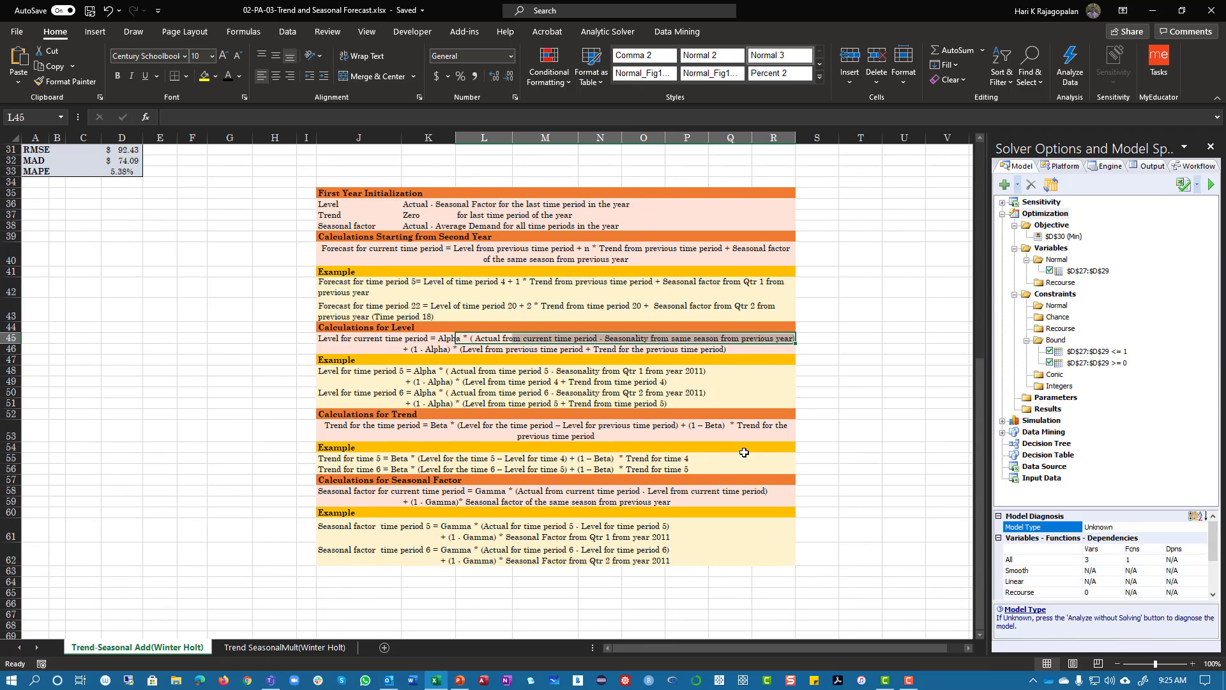
pyautogui.moveTo(426, 496); pyautogui.dragTo(699, 495)
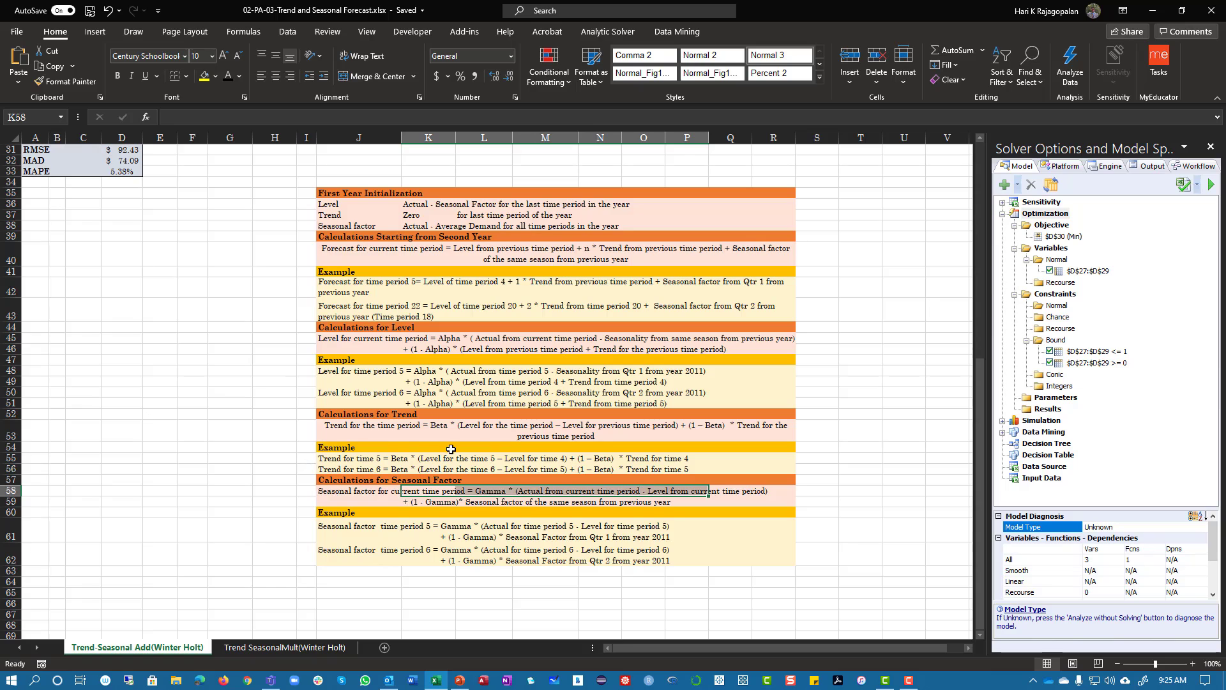
pyautogui.scroll(10, 451, 448)
pyautogui.click(535, 505)
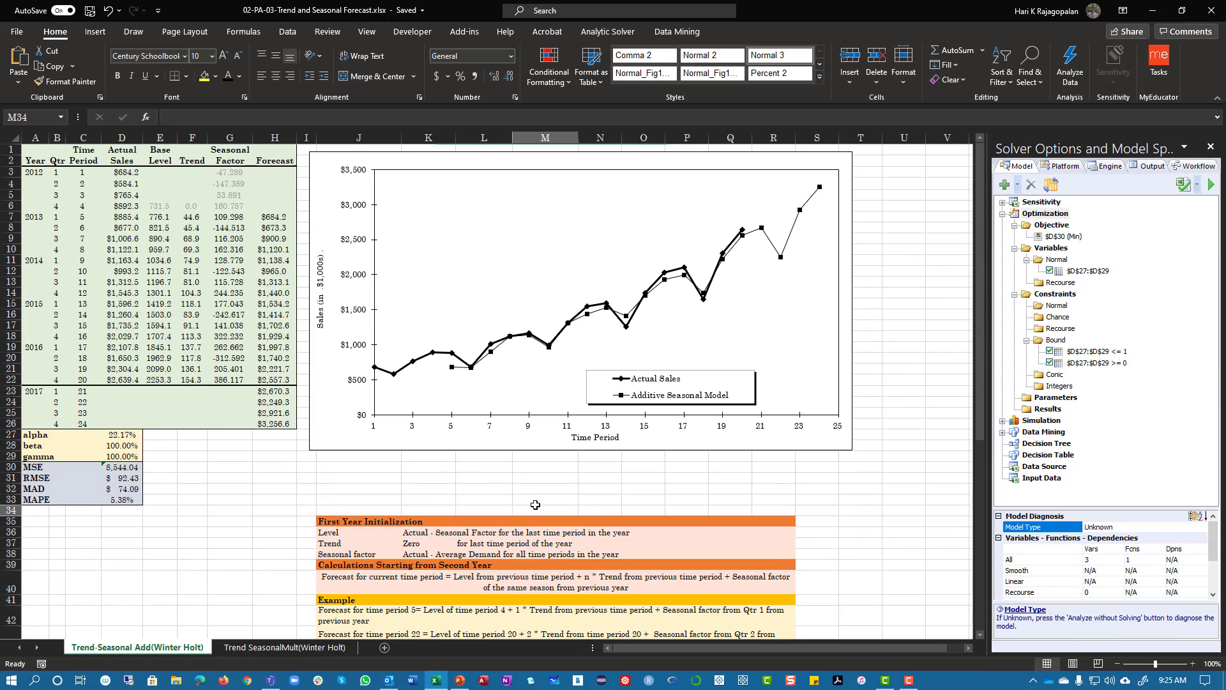
pyautogui.moveTo(535, 504); pyautogui.dragTo(537, 500)
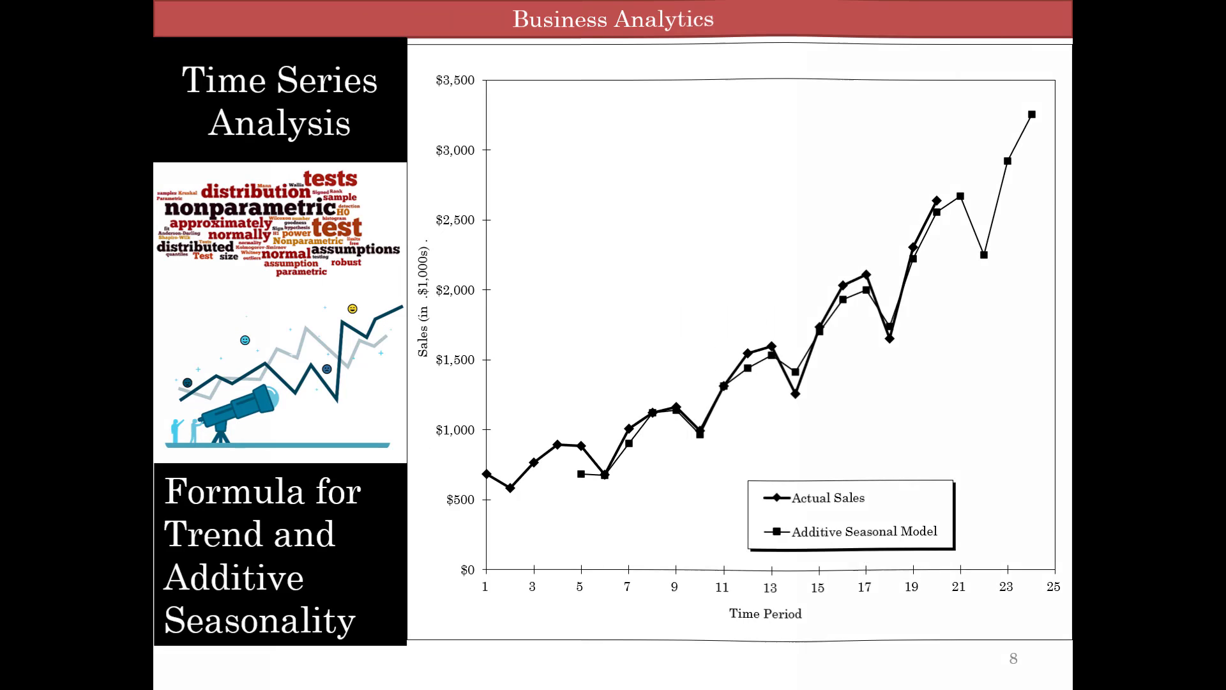
# Advance to slide 9 and turn on the laser pointer.
pyautogui.press('Right')
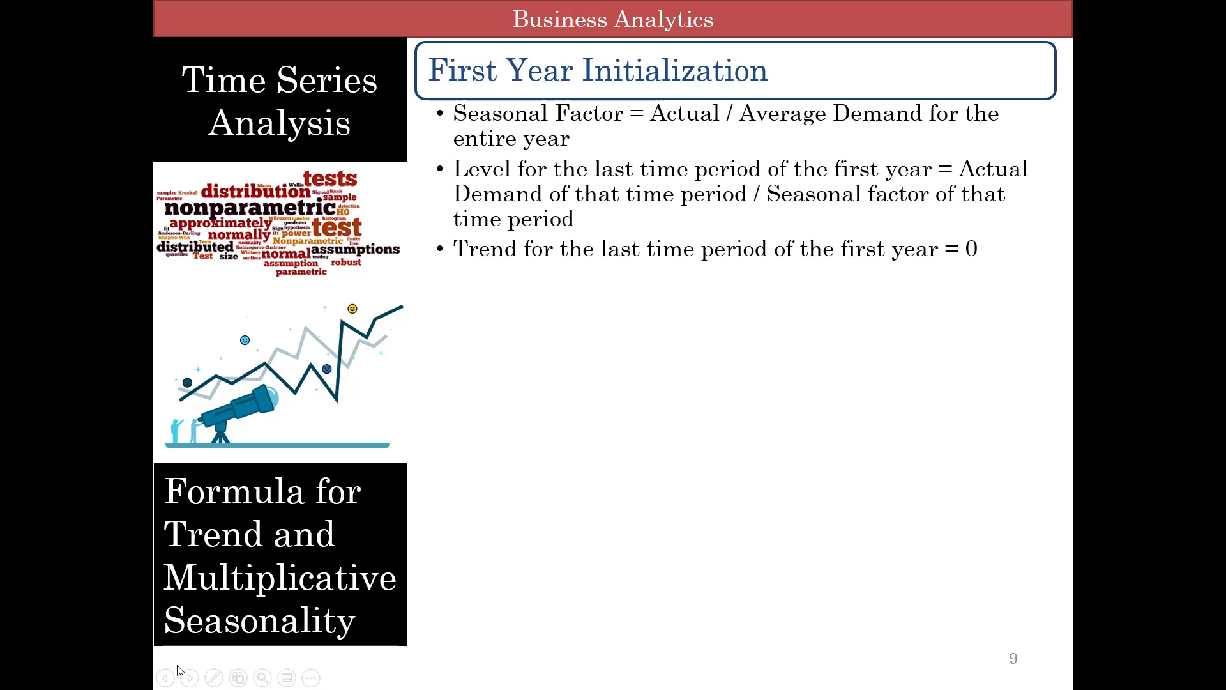
pyautogui.click(214, 677)
pyautogui.click(213, 558)
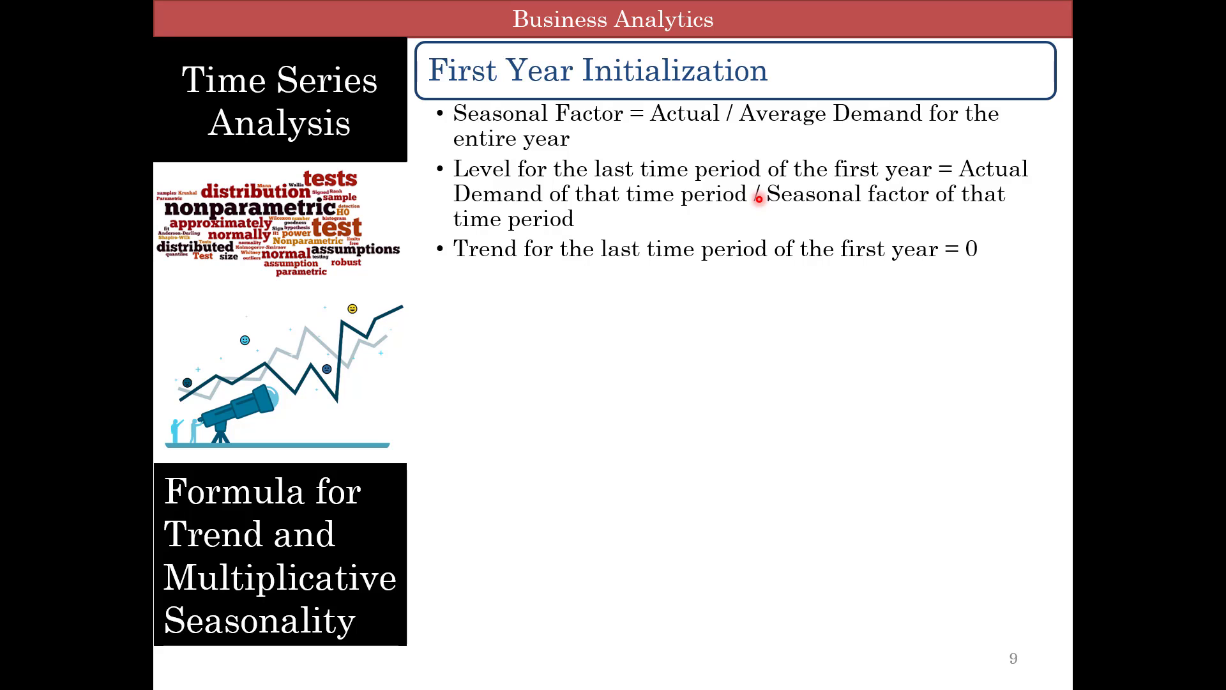
# Reveal the second-year calculations heading, Example heading and example forecast formulas.
pyautogui.click(189, 678)
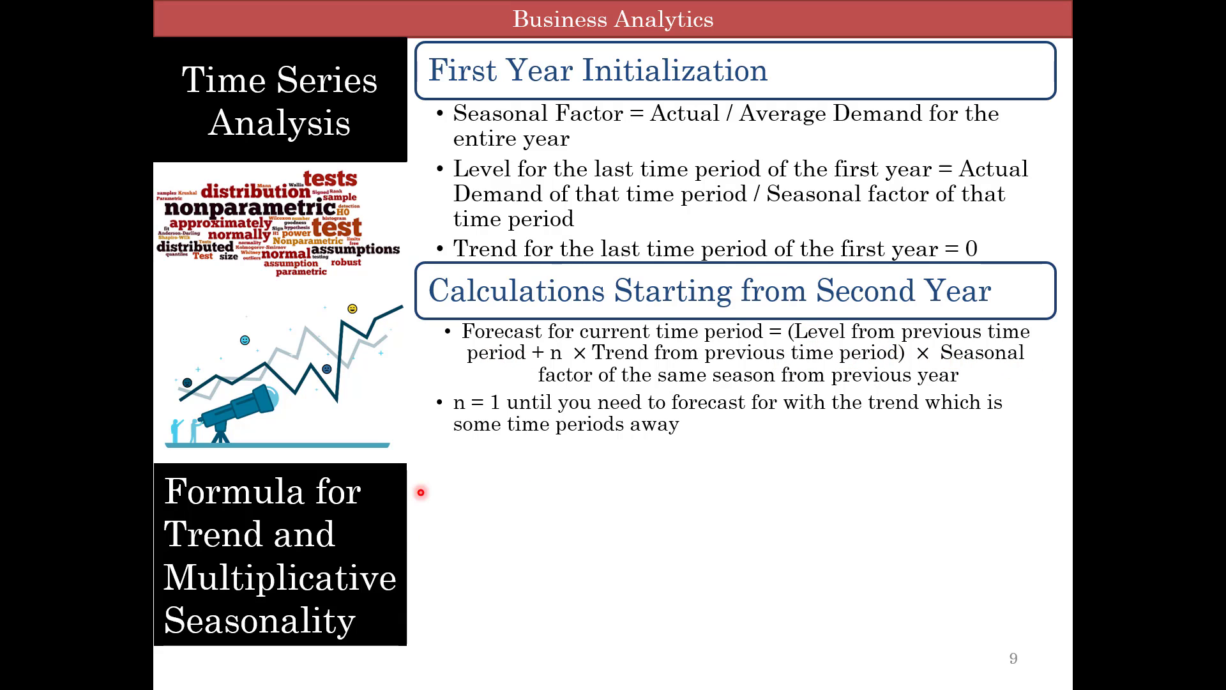
pyautogui.click(191, 678)
pyautogui.click(191, 678)
pyautogui.click(190, 679)
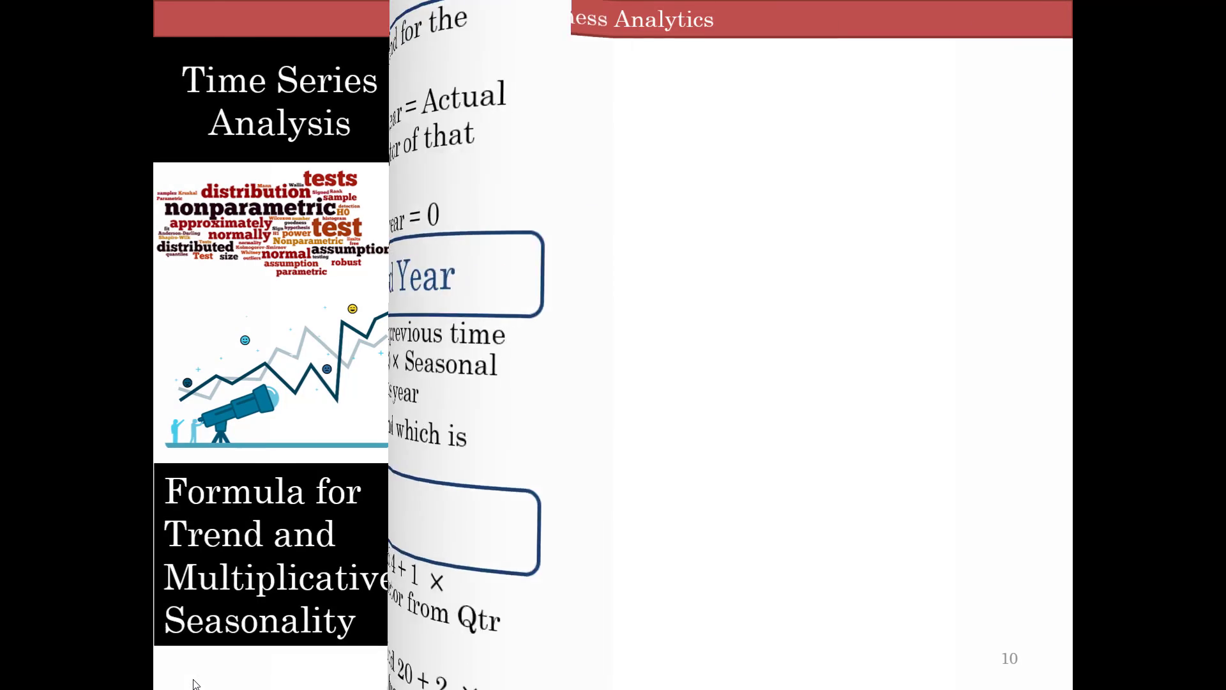
# Reveal the Calculations for Level box, its formula and the time 5 example.
pyautogui.click(192, 679)
pyautogui.click(190, 678)
pyautogui.click(190, 678)
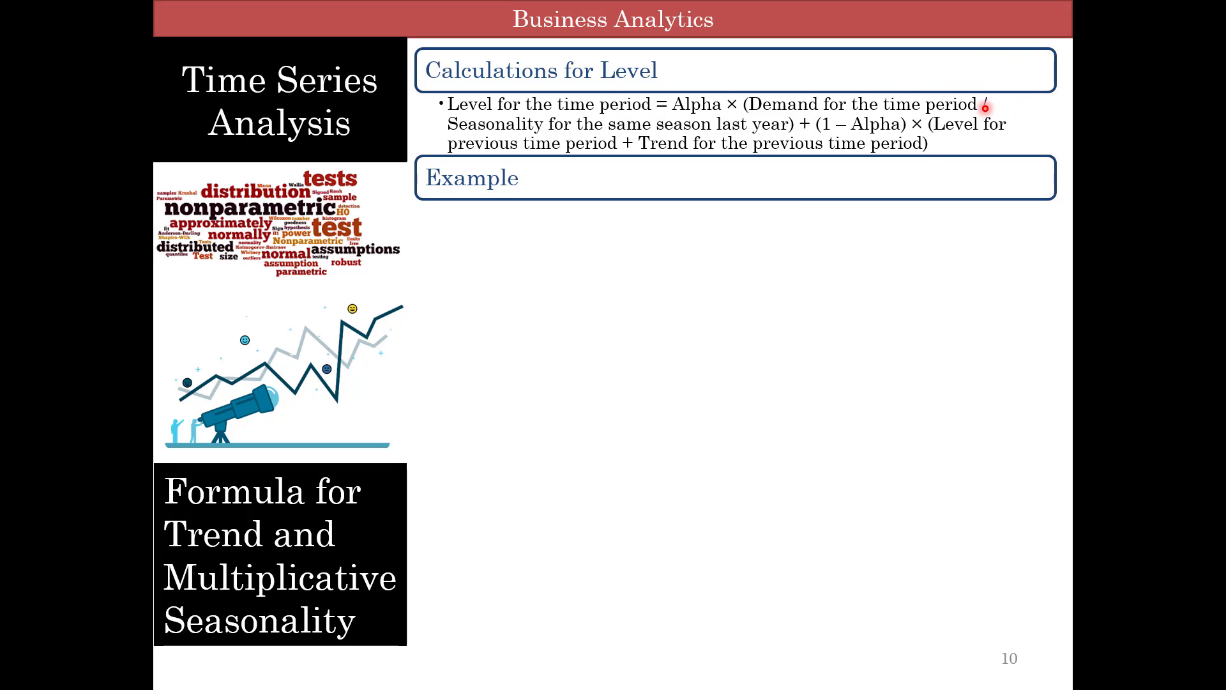
pyautogui.click(191, 681)
# Reveal the trend and seasonality formulas with their time 5 examples, then go to the sales chart slide.
pyautogui.click(192, 682)
pyautogui.rightClick(191, 680)
pyautogui.press('Escape')
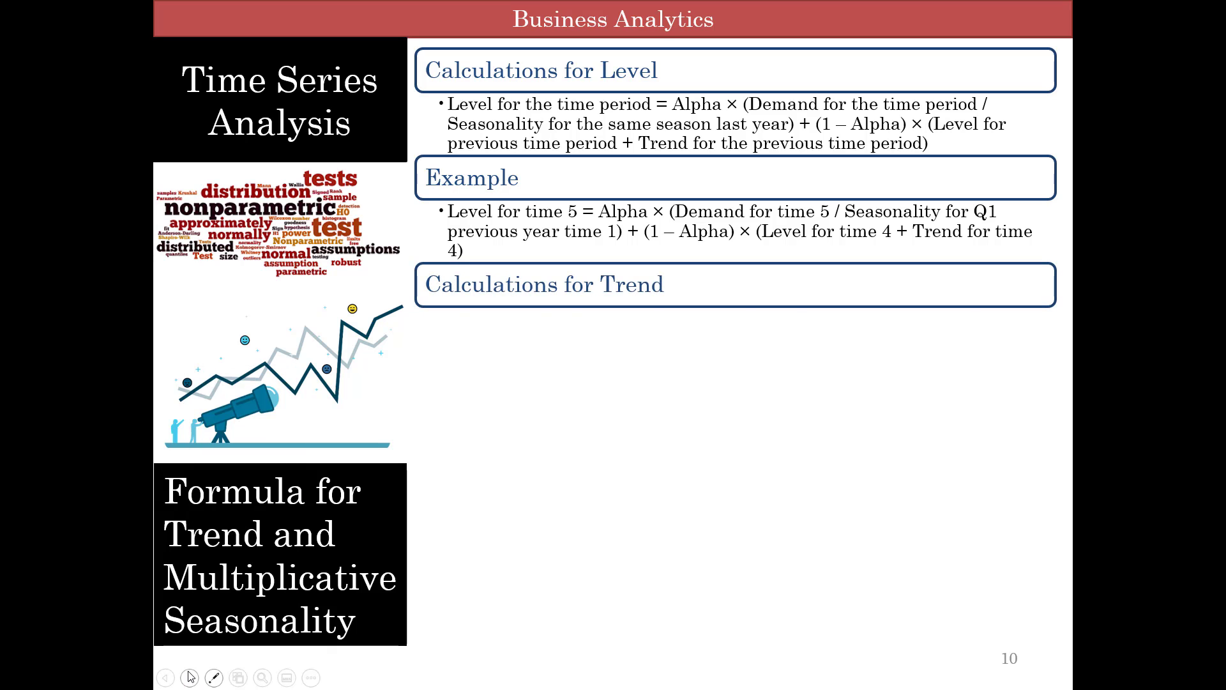
pyautogui.click(190, 681)
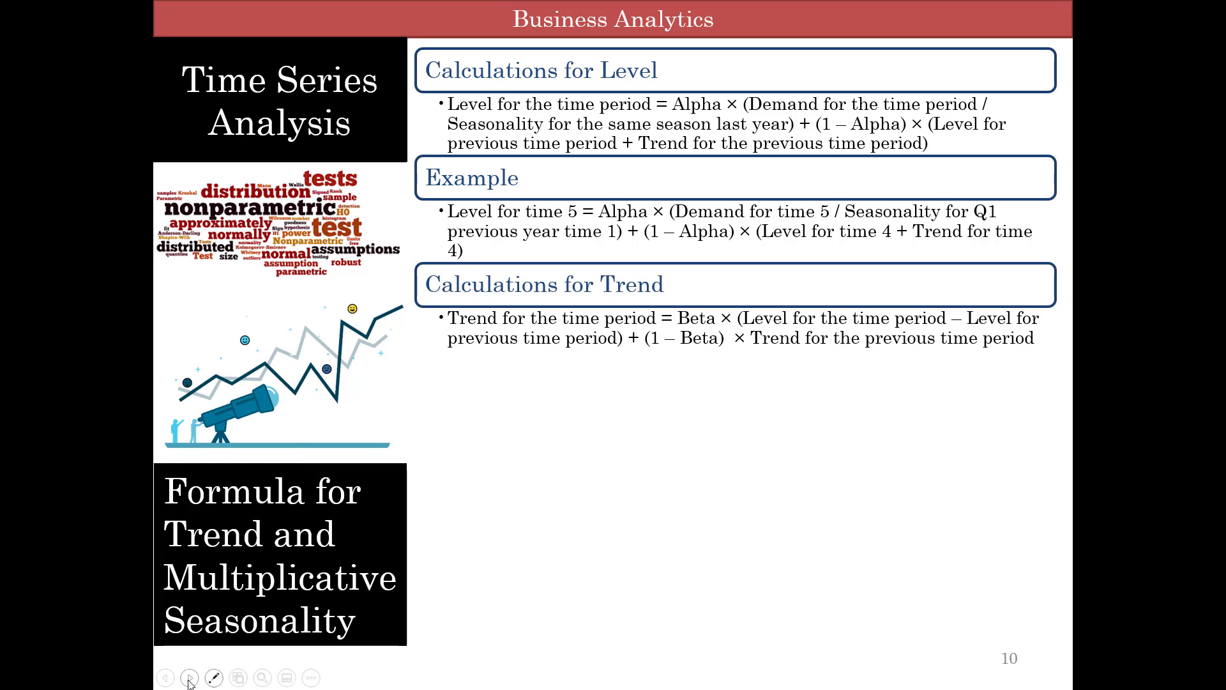
pyautogui.click(190, 681)
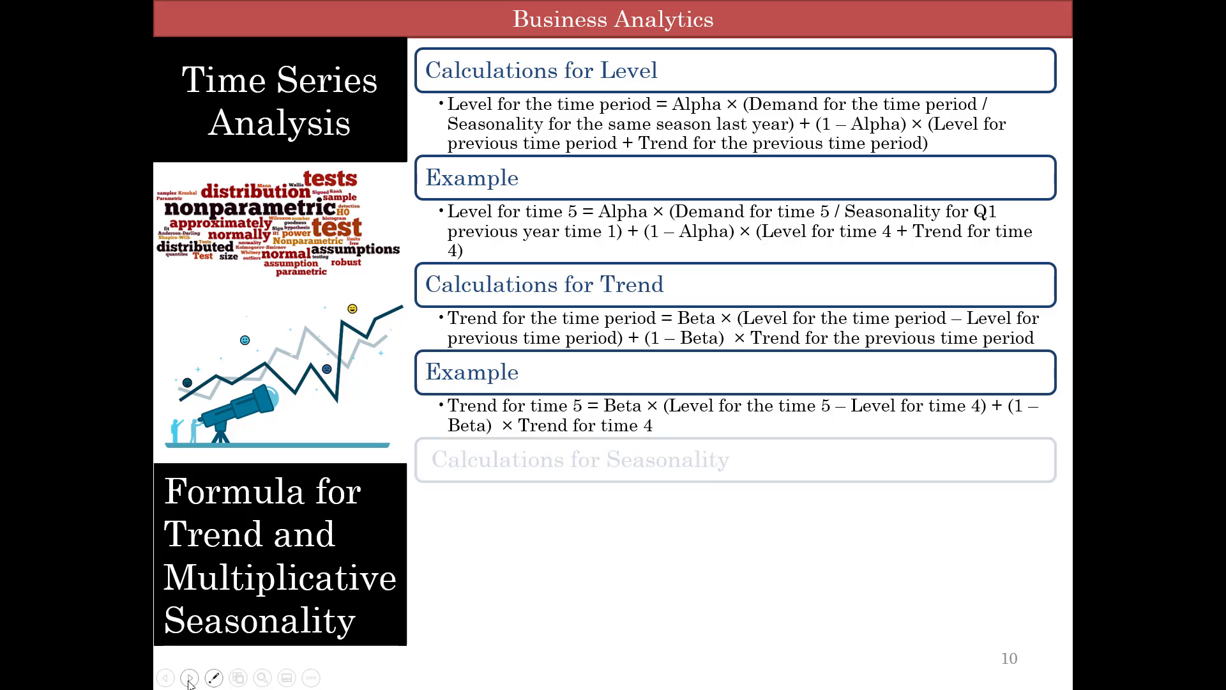
pyautogui.click(190, 682)
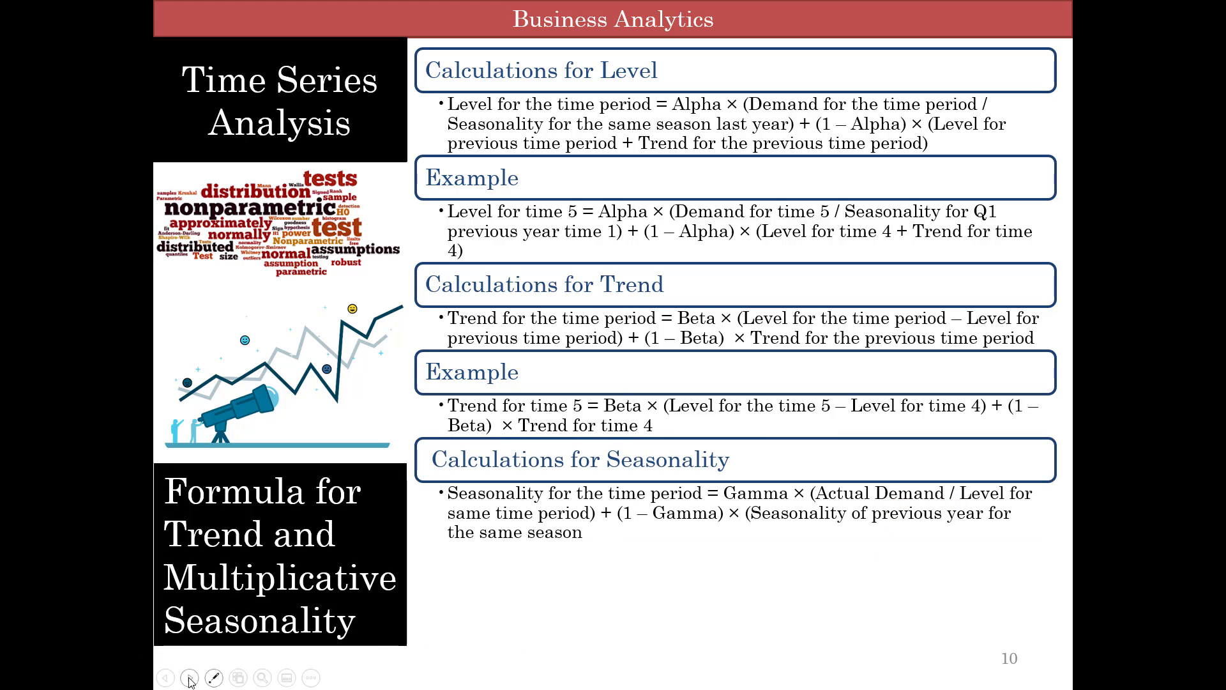
pyautogui.click(189, 681)
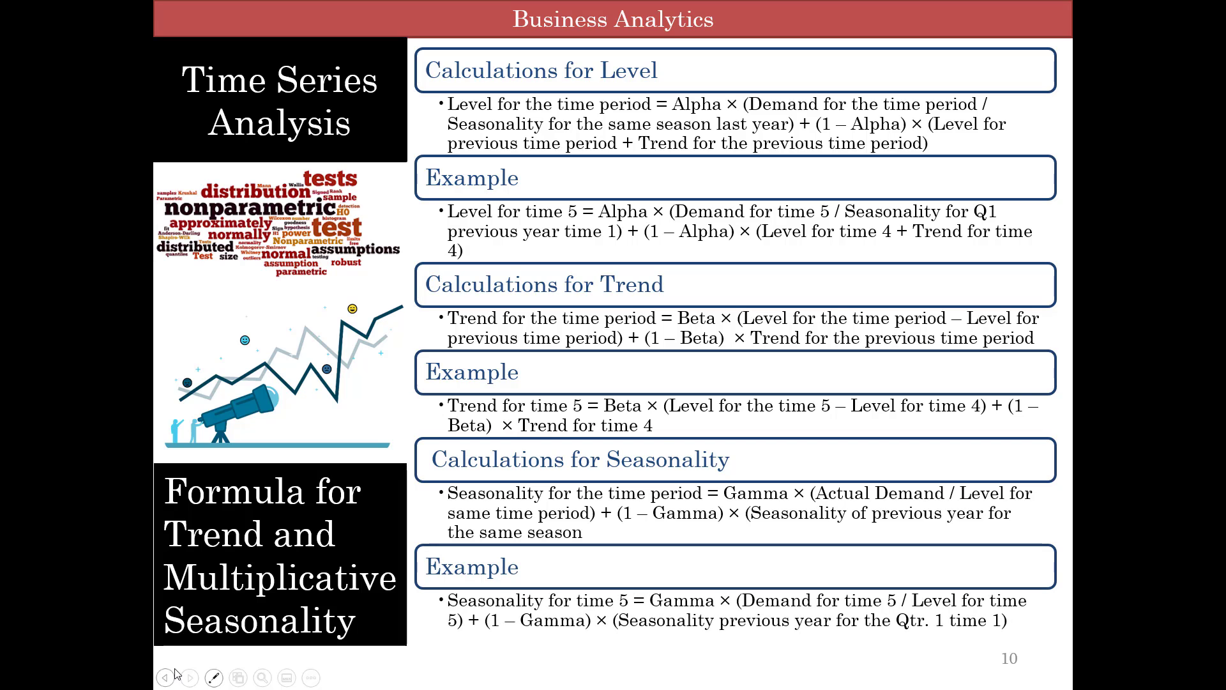
pyautogui.click(190, 679)
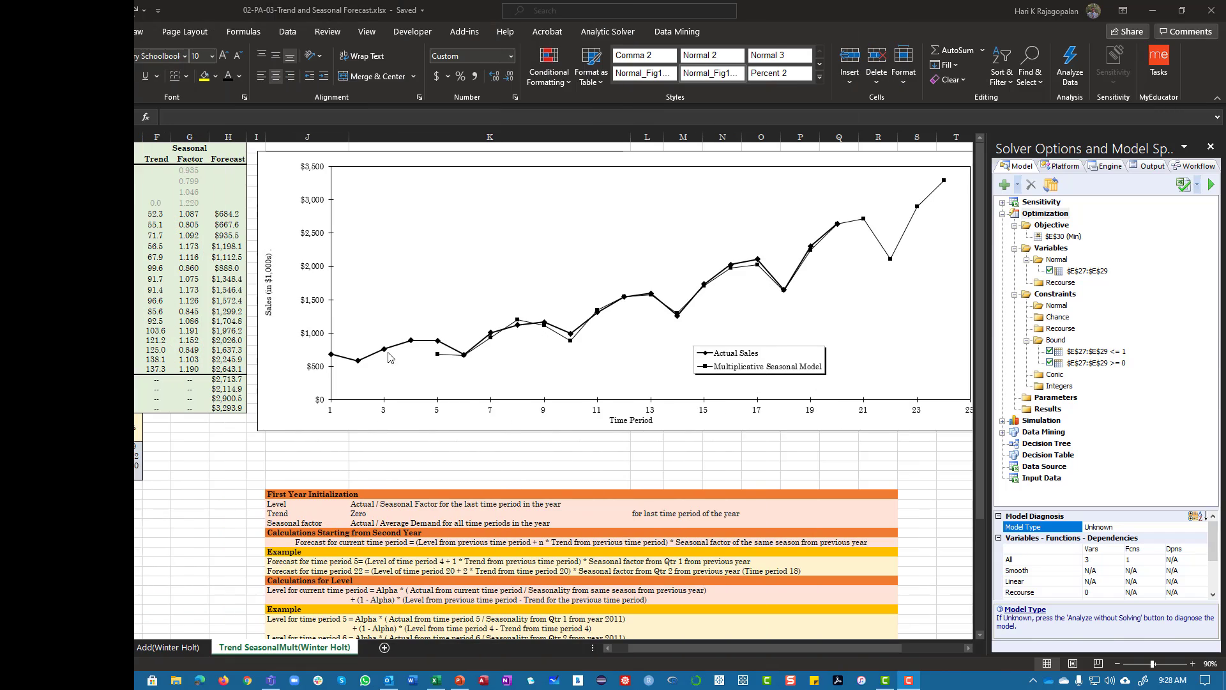
# Review the Solver objective $E$30 Min, variables E27:E29 and their 0–1 bounds.
pyautogui.moveTo(117, 417); pyautogui.dragTo(119, 434)
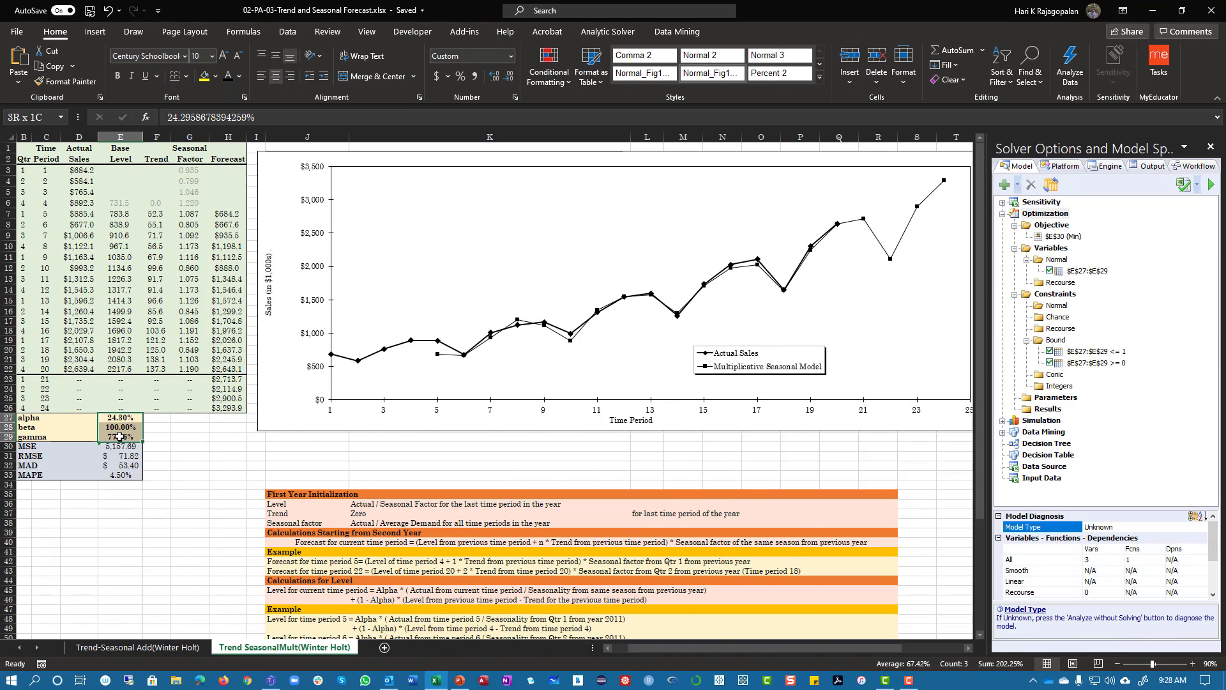
pyautogui.moveTo(118, 438); pyautogui.dragTo(119, 438)
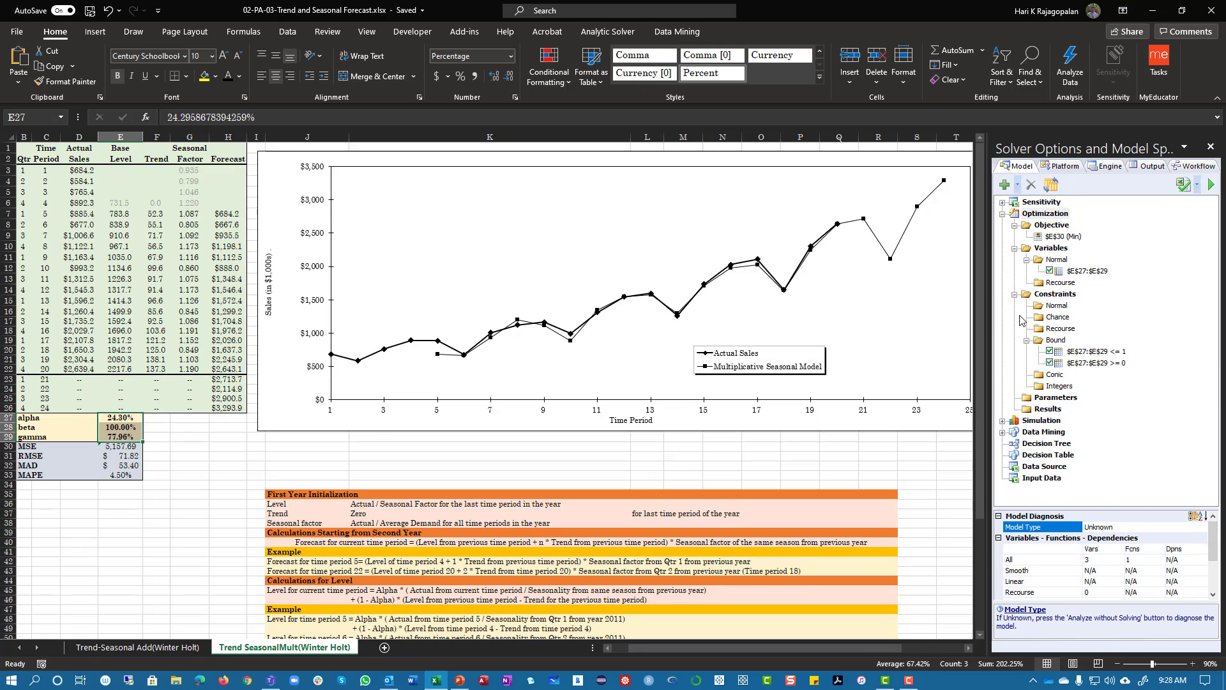
pyautogui.click(1062, 237)
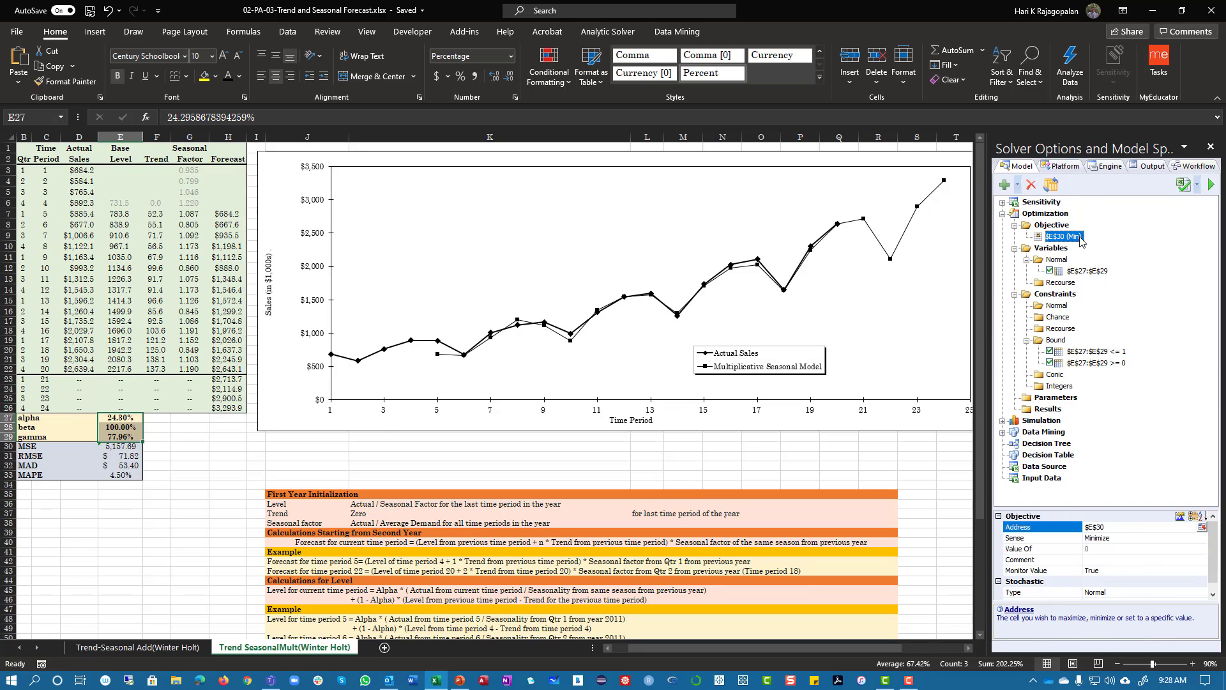
pyautogui.doubleClick(1062, 237)
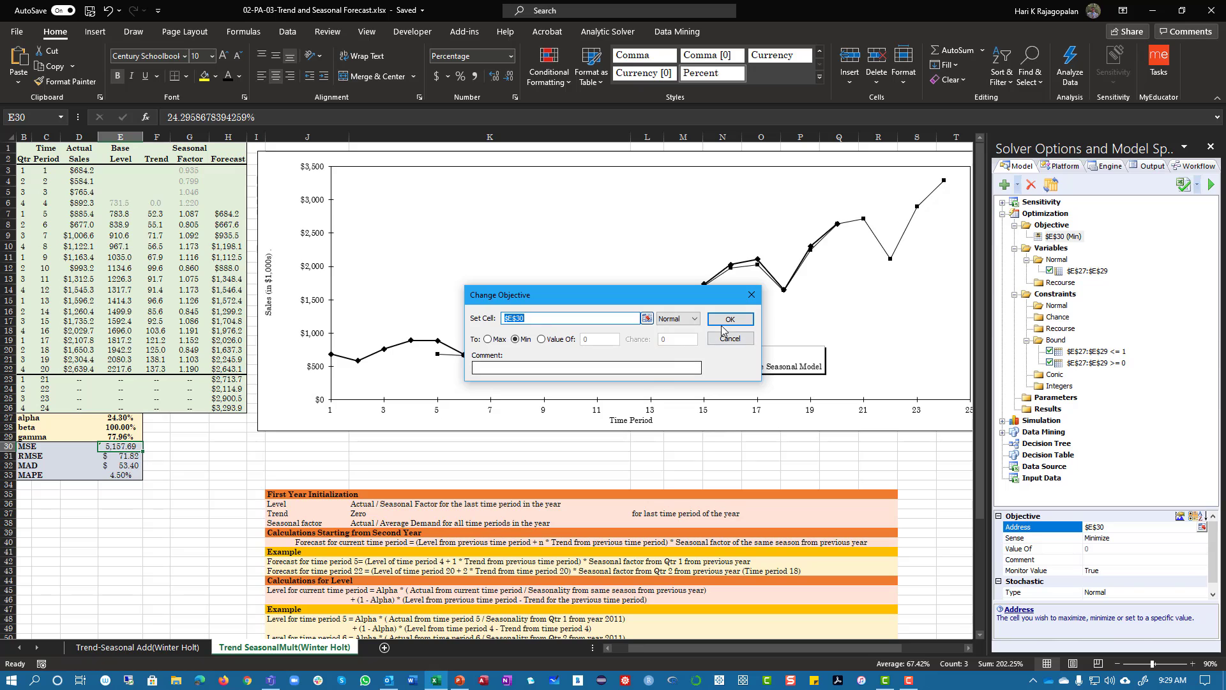
pyautogui.click(730, 319)
pyautogui.doubleClick(1086, 271)
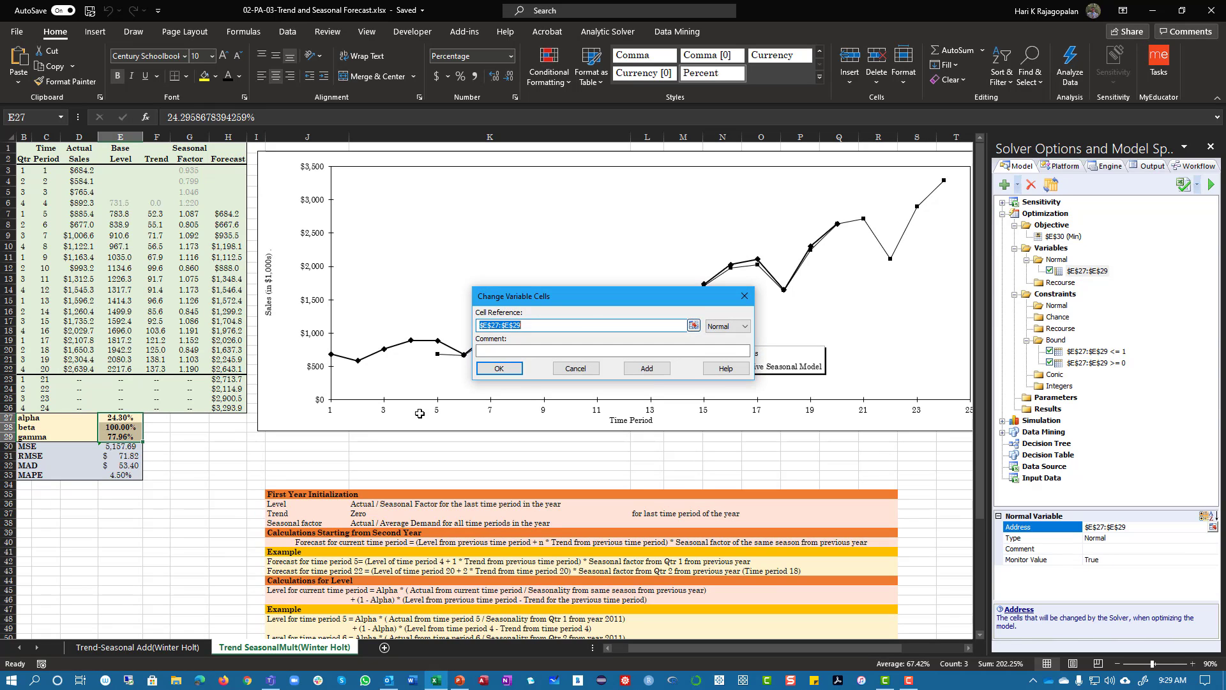
pyautogui.click(499, 369)
pyautogui.click(1097, 362)
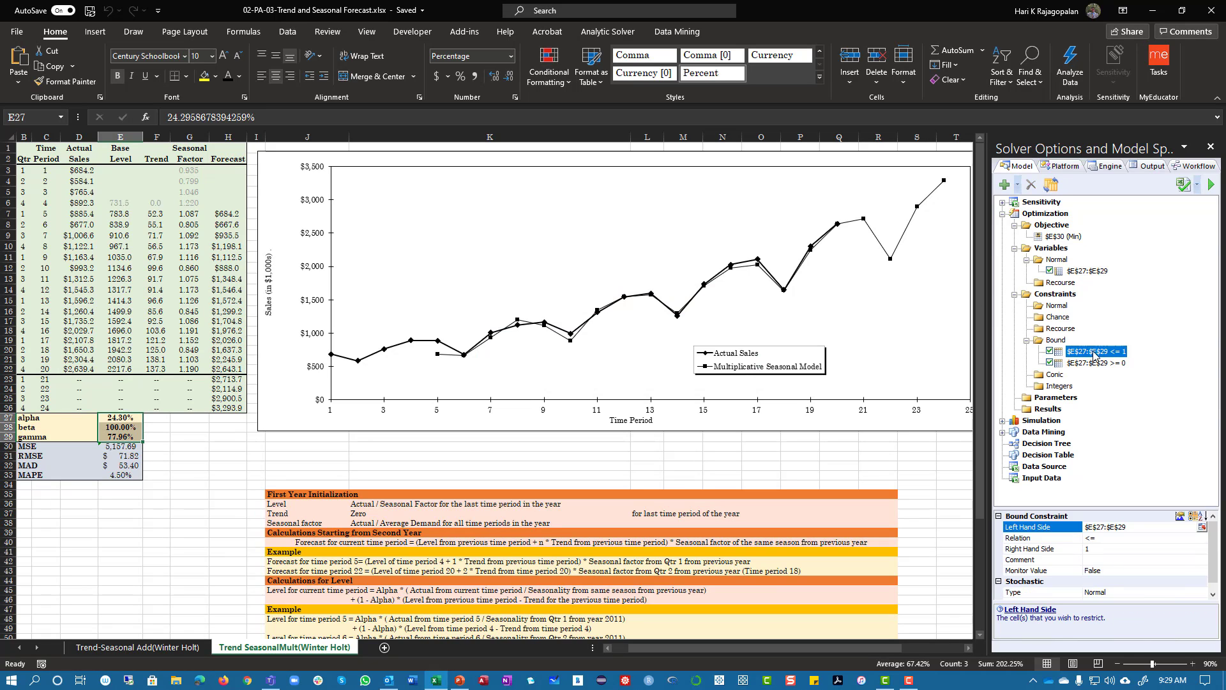
pyautogui.click(1110, 352)
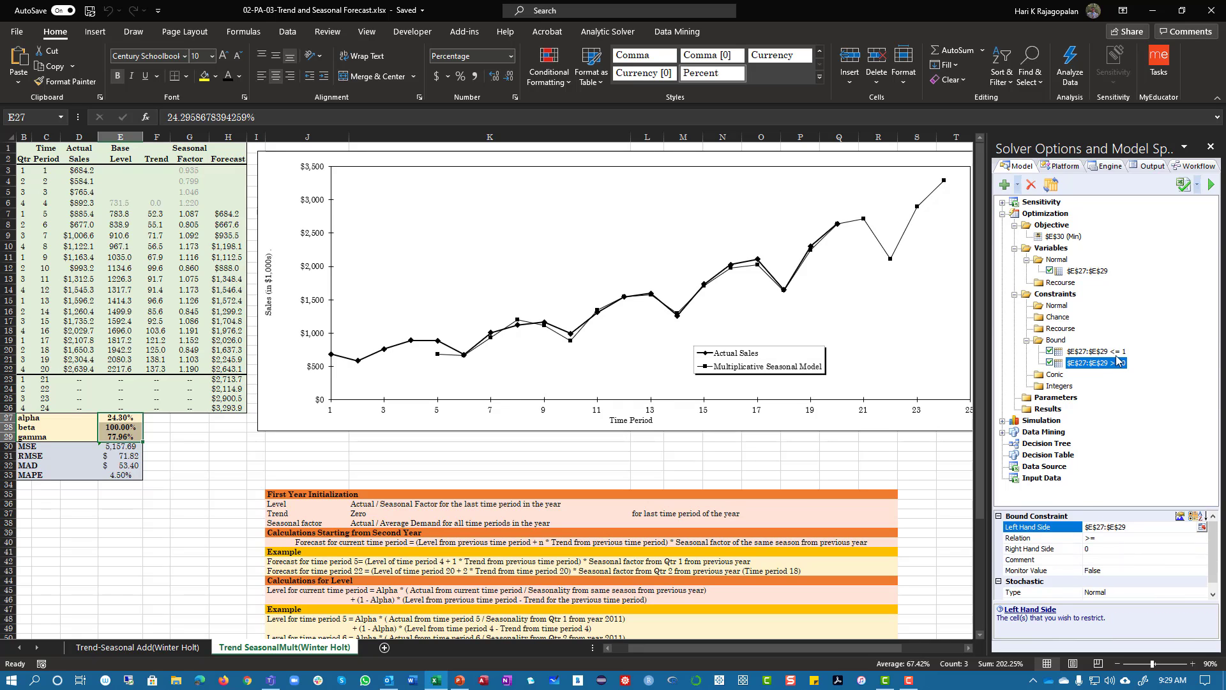
# Set the GRG Nonlinear engine's Assume Non-Negative option to True.
pyautogui.click(1110, 167)
pyautogui.click(1107, 291)
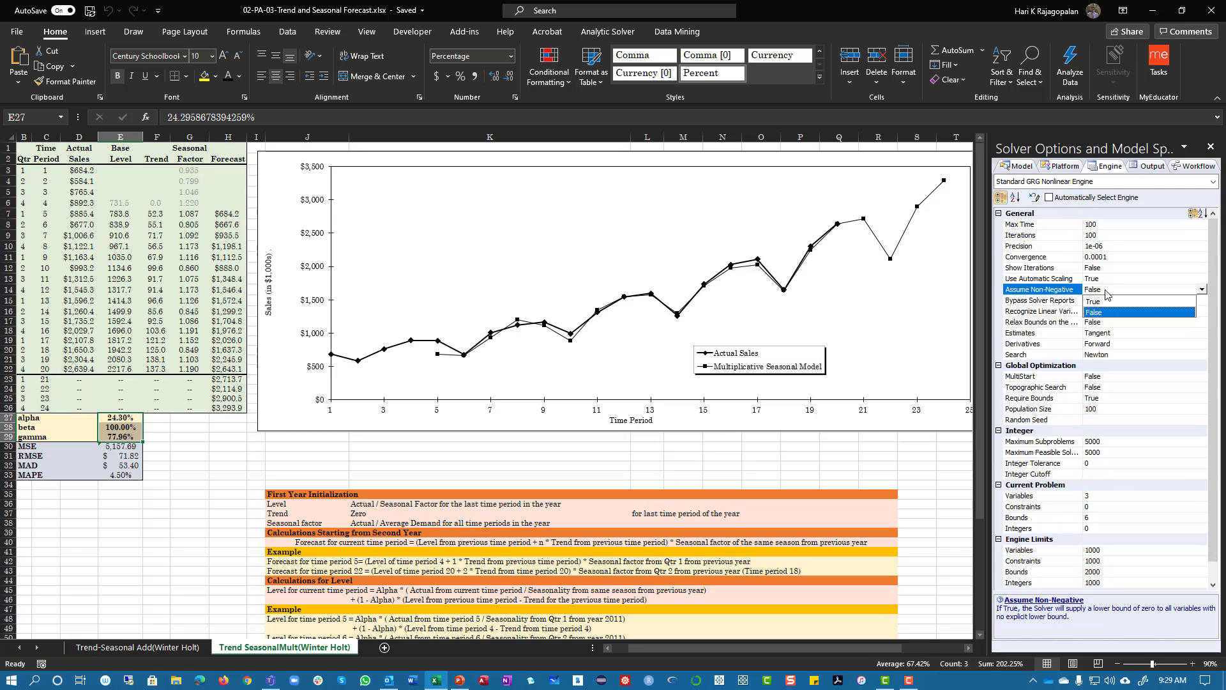
pyautogui.click(1104, 312)
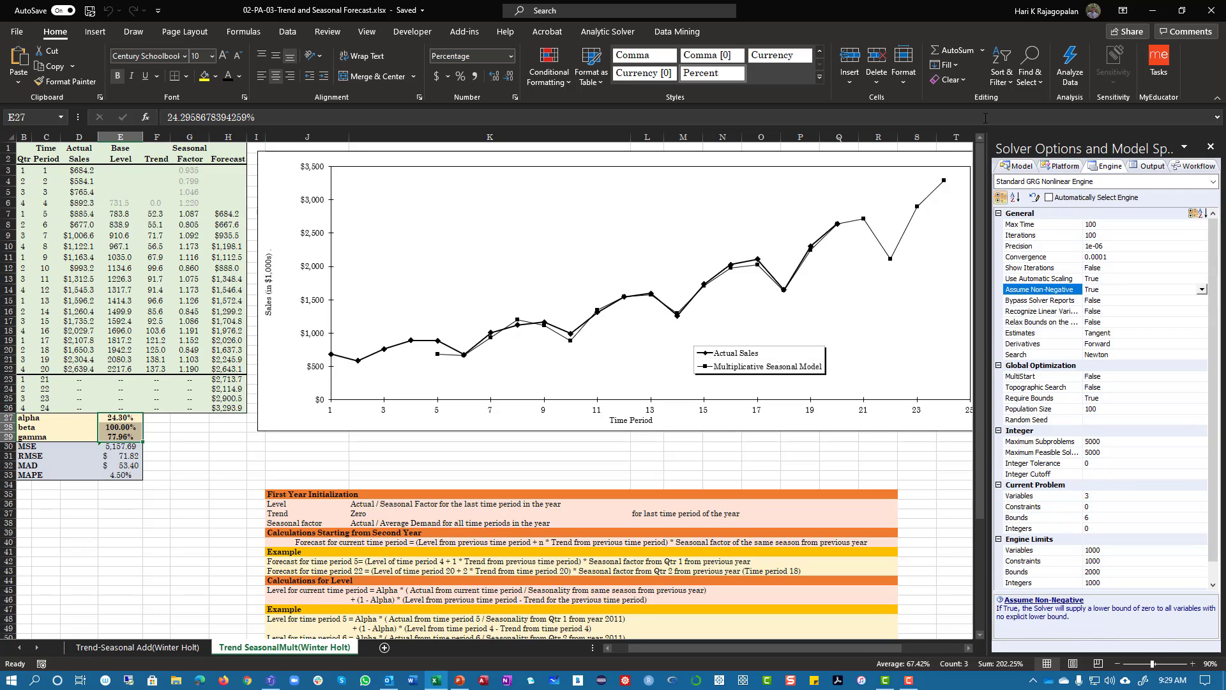
pyautogui.click(1018, 166)
pyautogui.click(1118, 363)
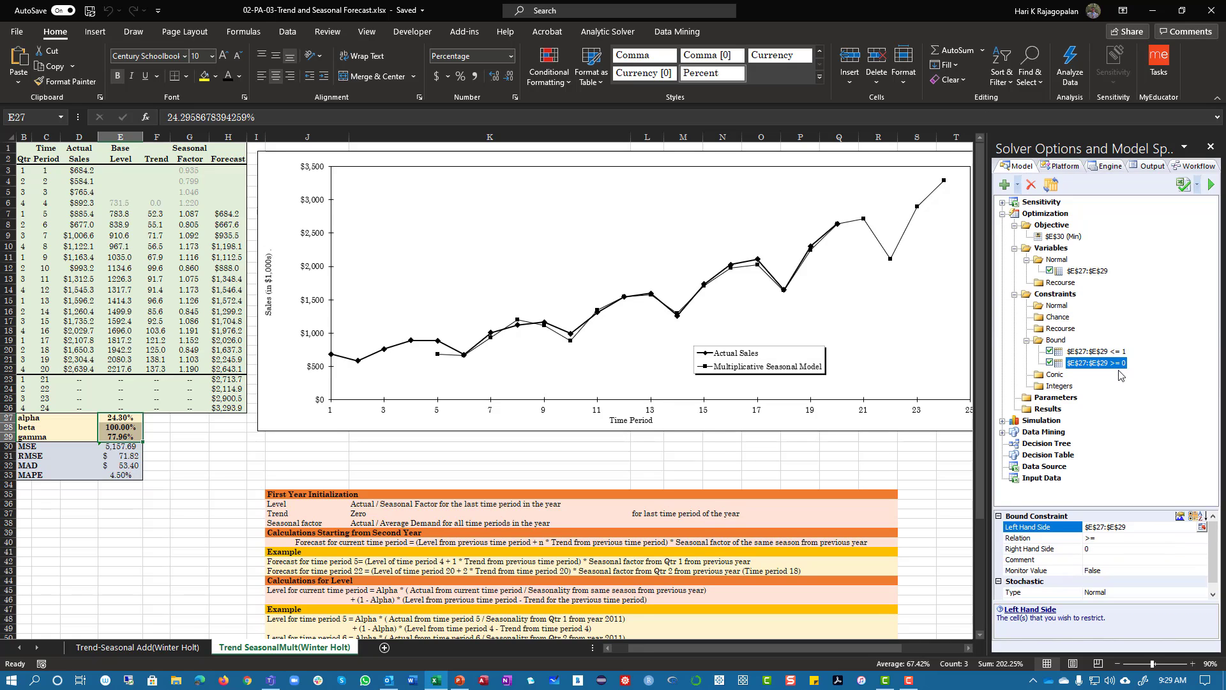
pyautogui.click(255, 460)
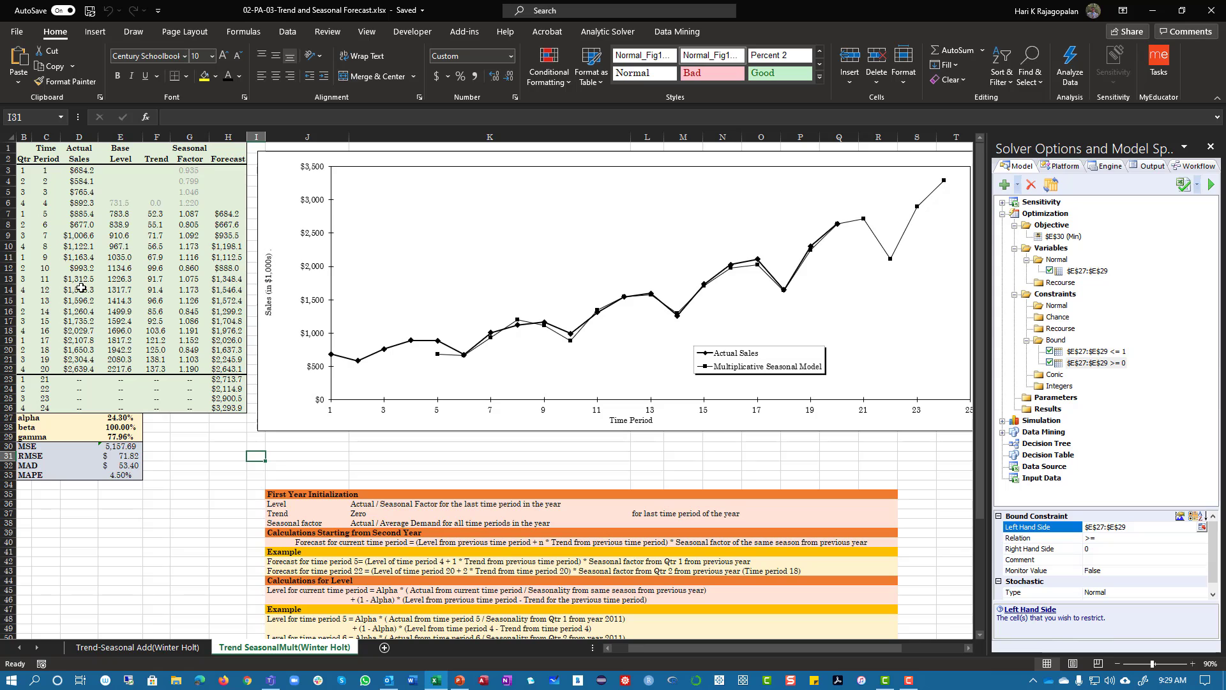
# Hide the old period 5–24 results in E7:H26 with a light green font.
pyautogui.click(79, 258)
pyautogui.moveTo(120, 214); pyautogui.dragTo(245, 409)
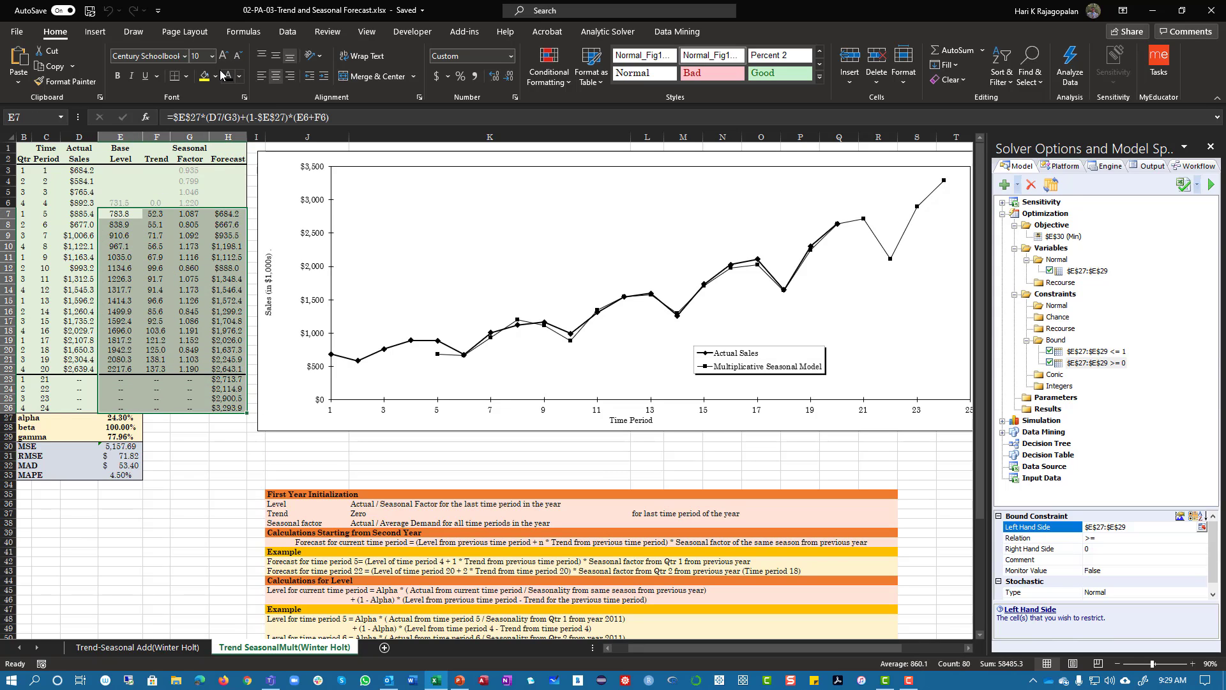
pyautogui.click(216, 76)
pyautogui.click(238, 76)
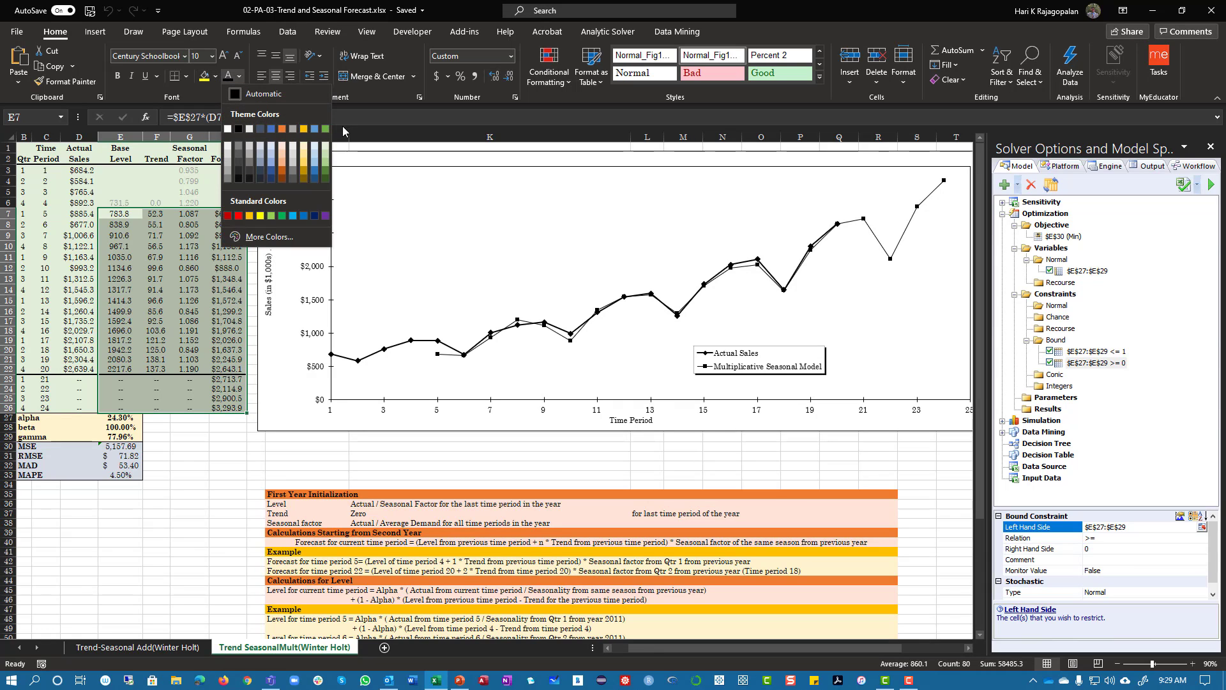
pyautogui.click(325, 141)
pyautogui.click(190, 379)
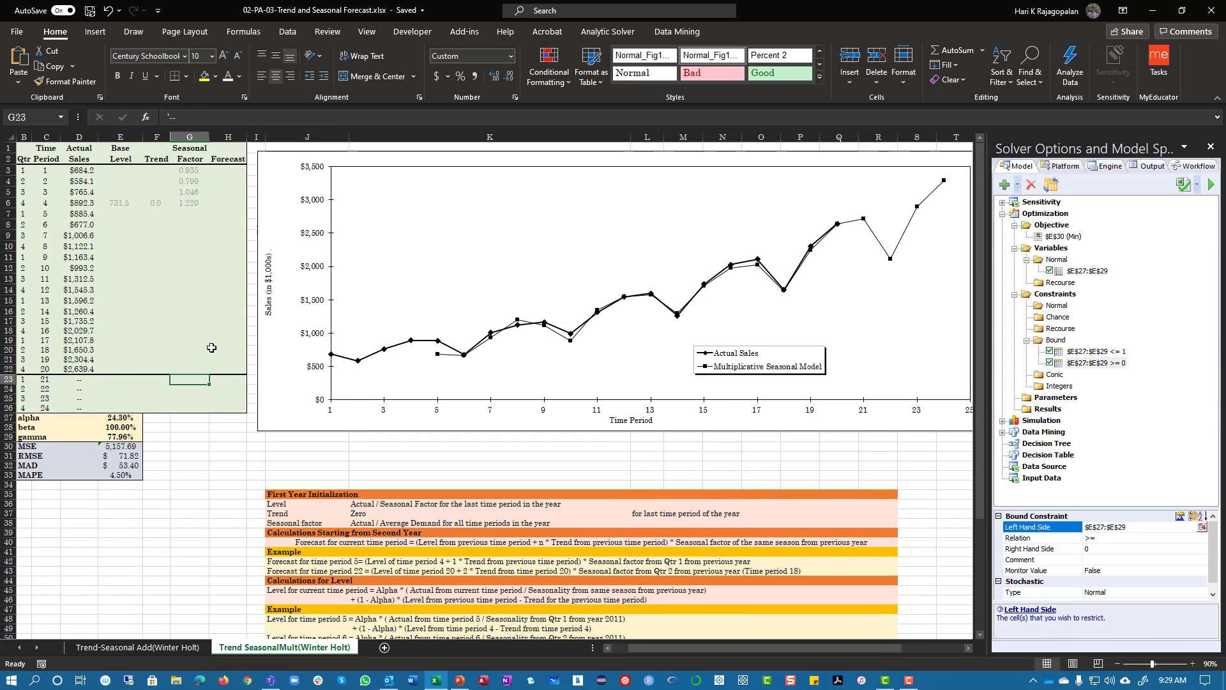
# Re-enter the first-year seasonal factors G3:G6 as =D3/AVERAGEA($D$3:$D$6).
pyautogui.click(189, 171)
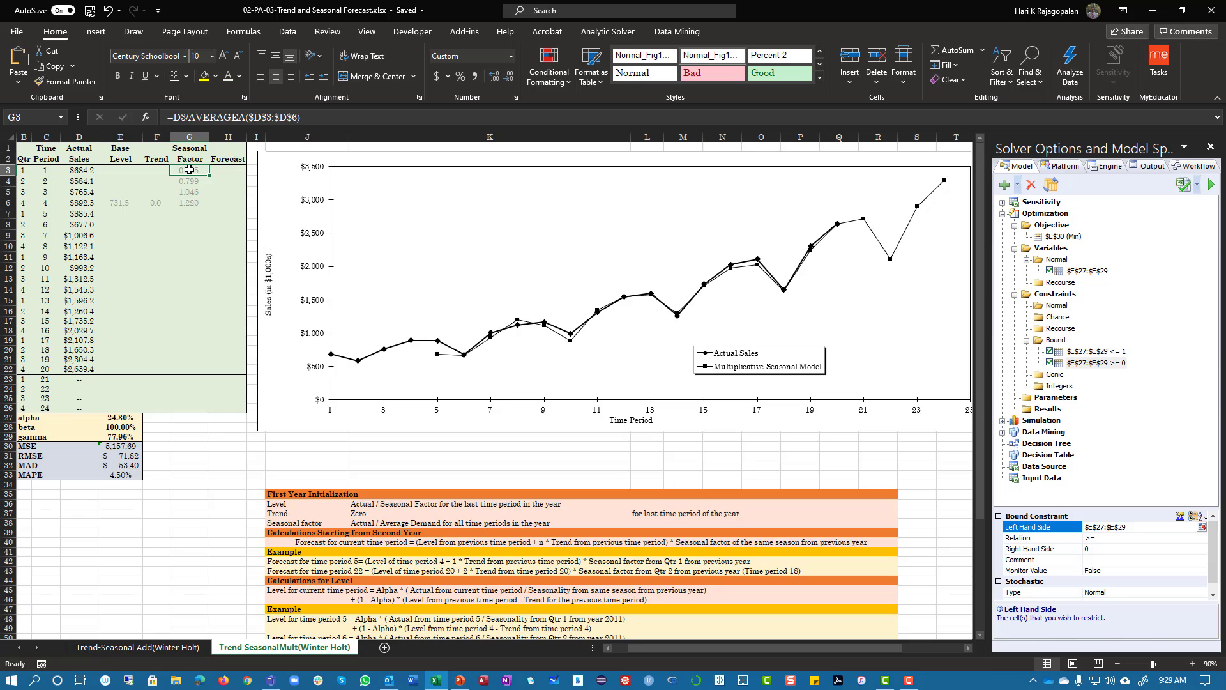
pyautogui.click(319, 117)
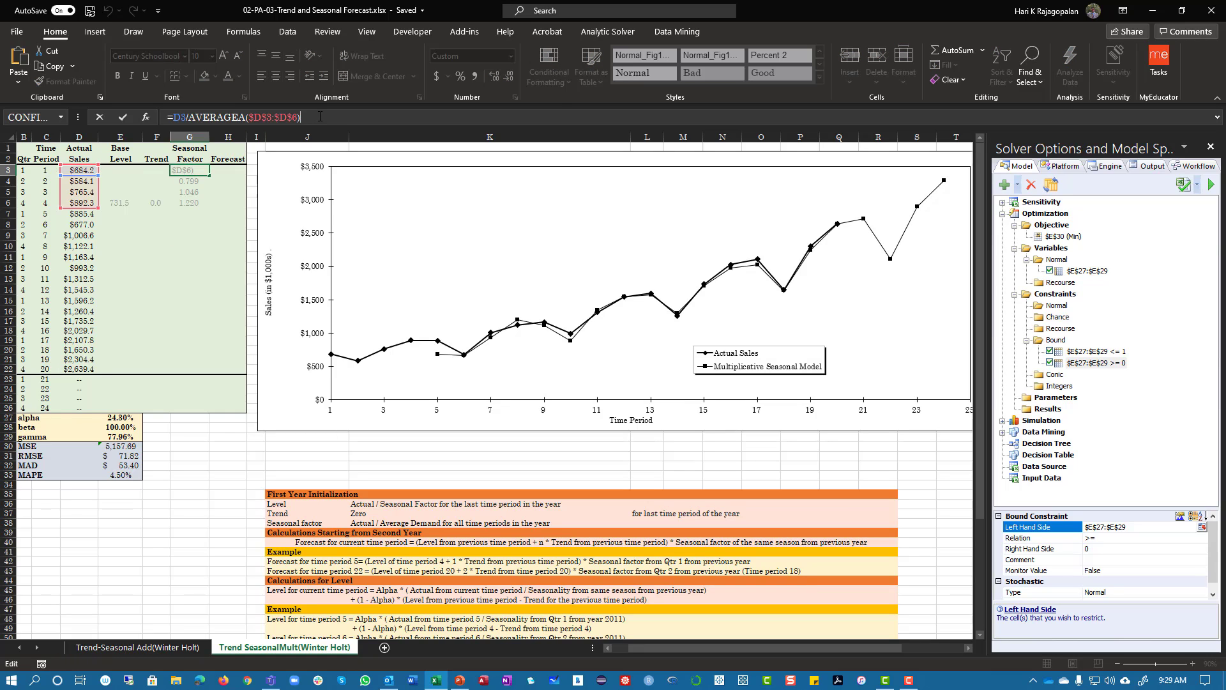
pyautogui.press('Return')
pyautogui.click(199, 171)
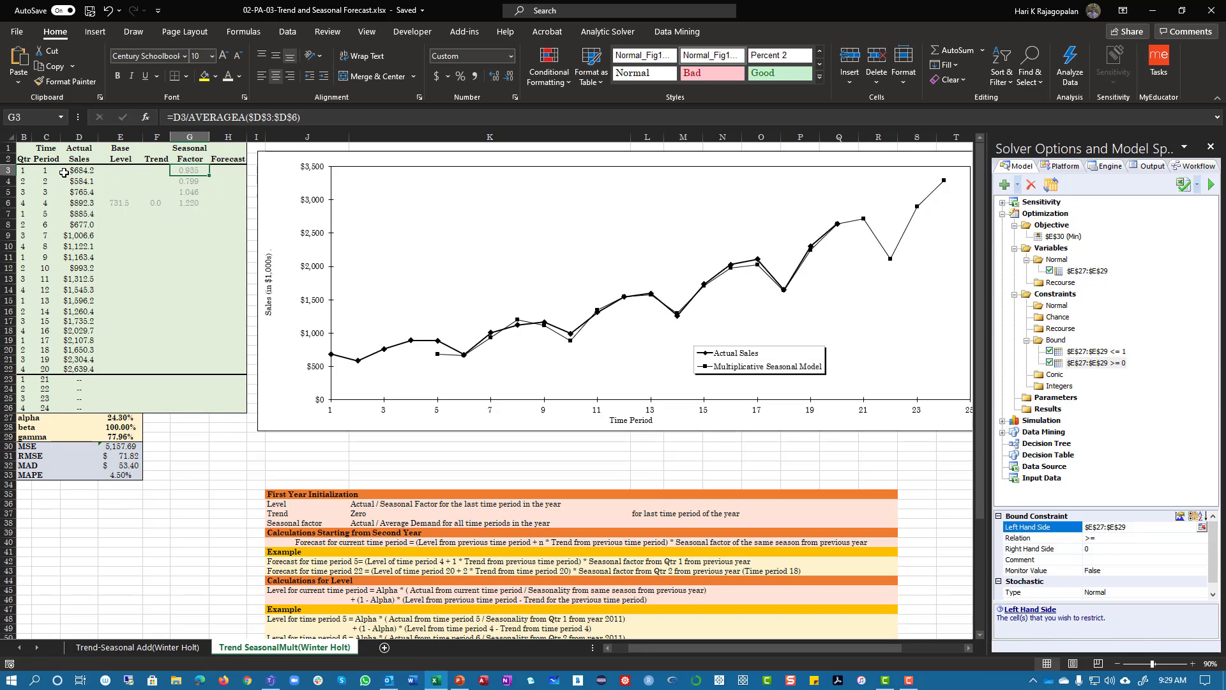
pyautogui.click(198, 181)
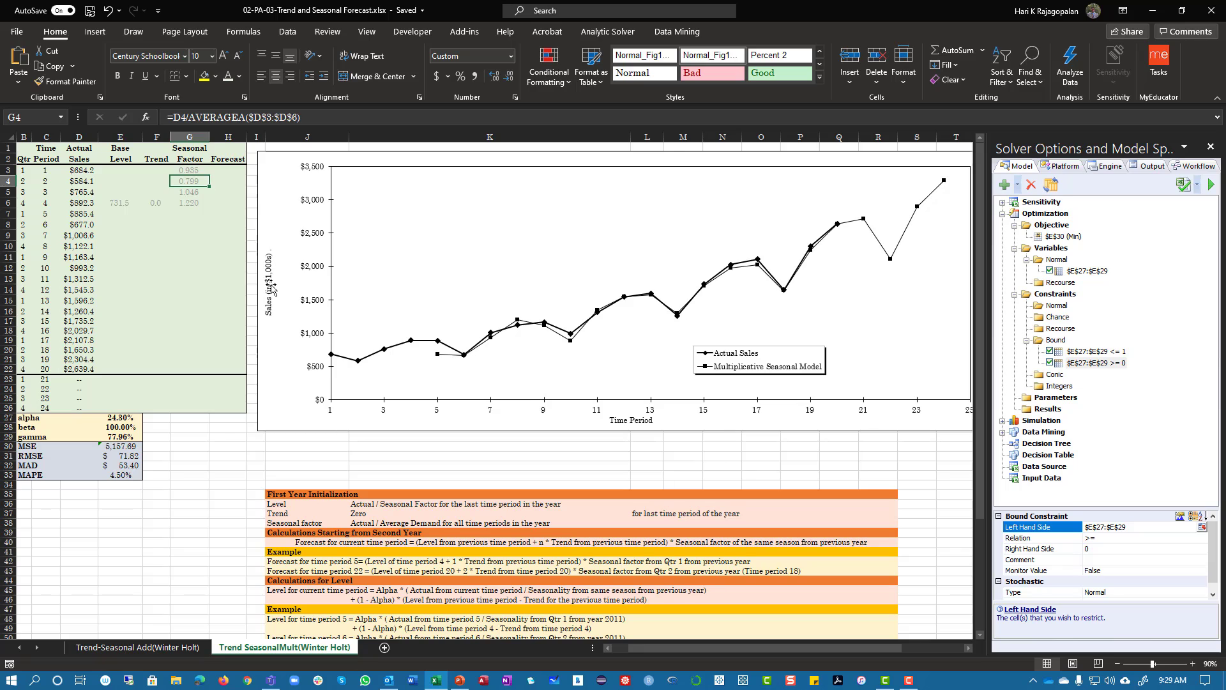
pyautogui.click(191, 194)
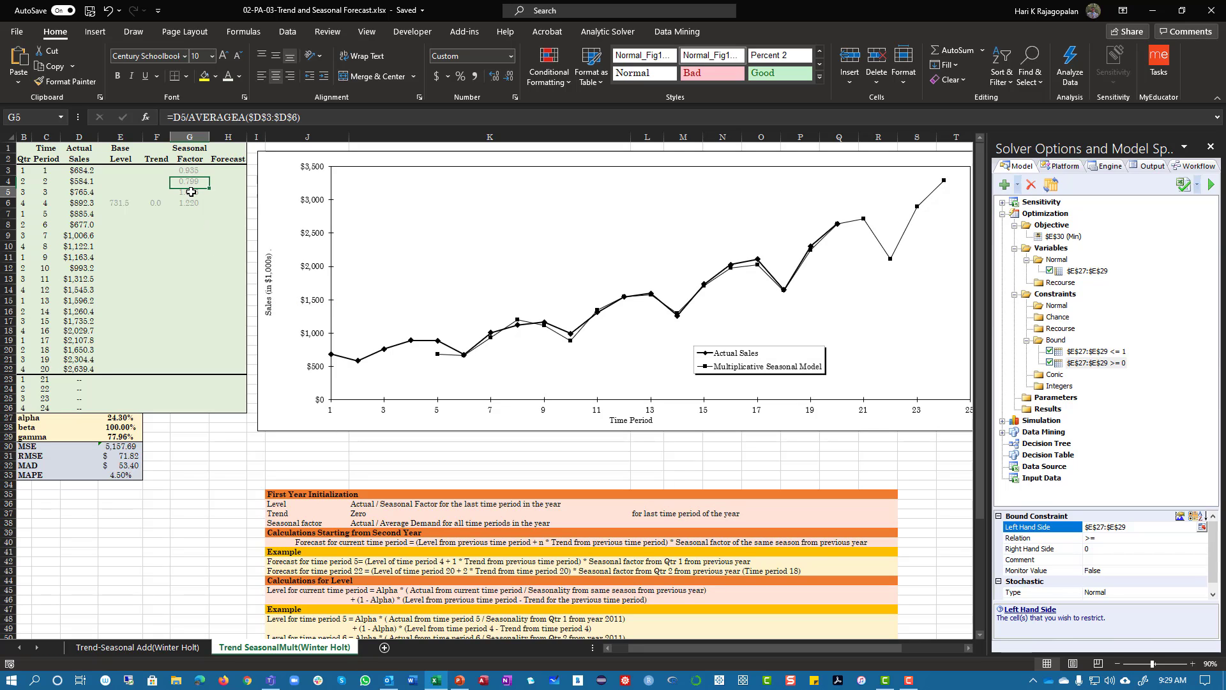
pyautogui.press('Down')
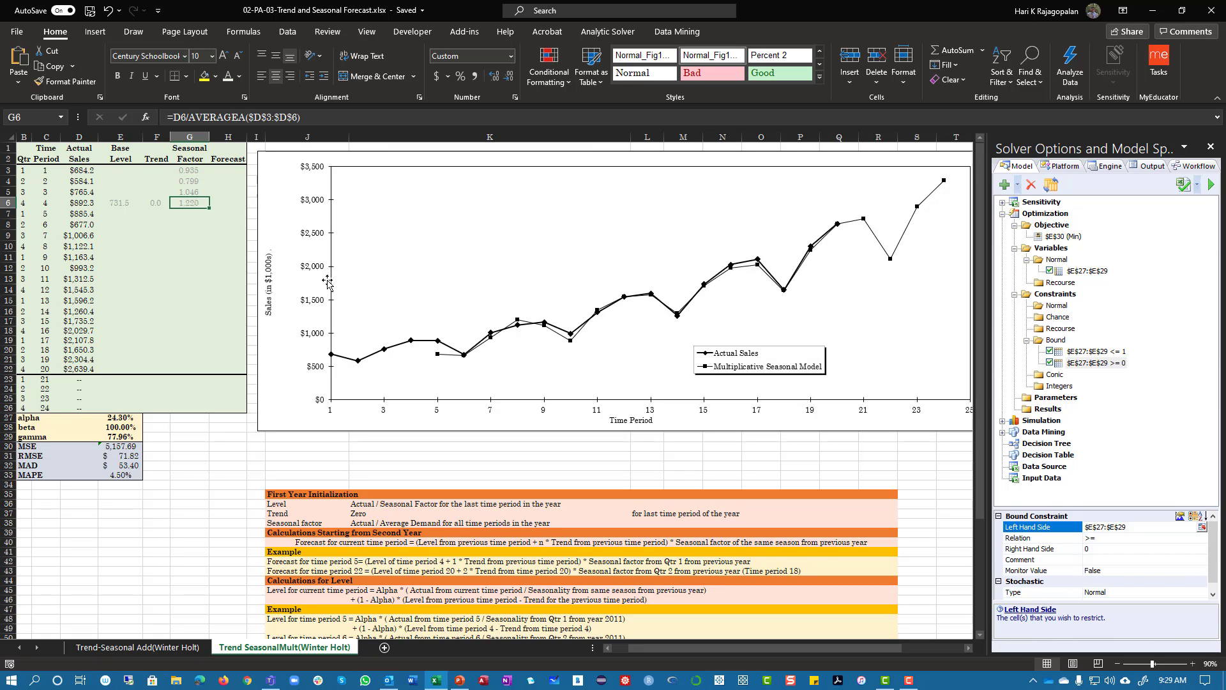
pyautogui.moveTo(185, 169); pyautogui.dragTo(196, 205)
pyautogui.hotkey('ctrl', 'v')
# Set the starting level E6 to =D6/G6 (731.5), keeping the F6 trend at 0.
pyautogui.click(157, 202)
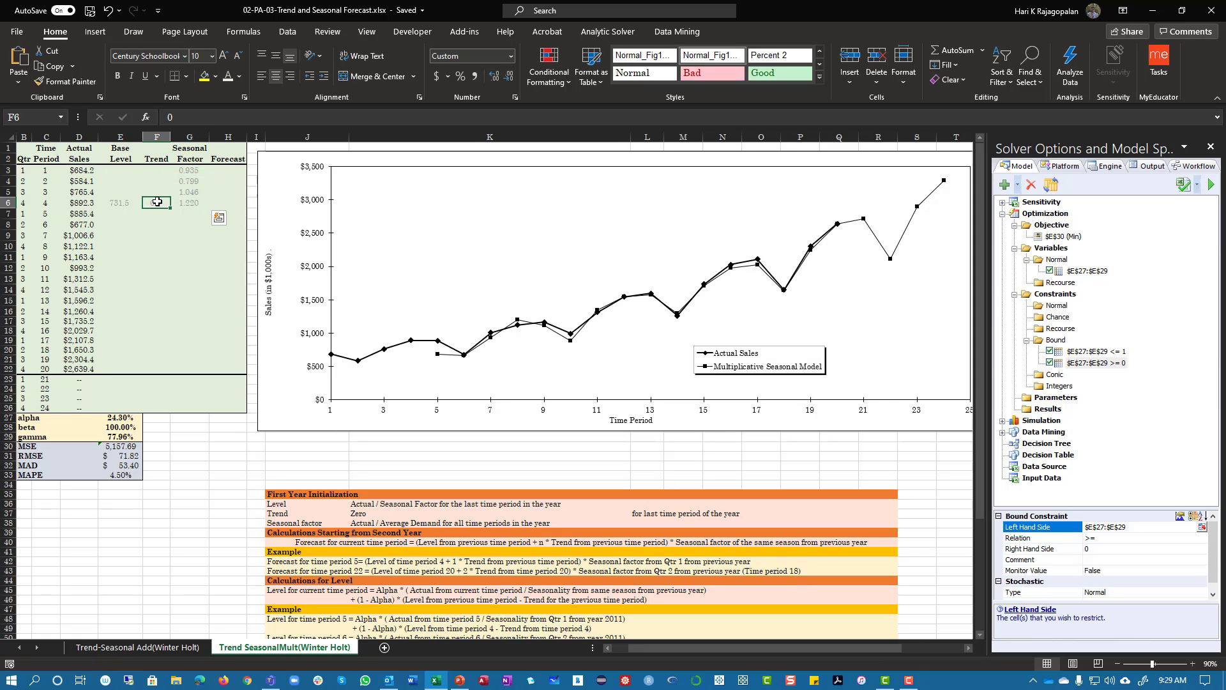
pyautogui.click(121, 204)
pyautogui.write('=D6/G6')
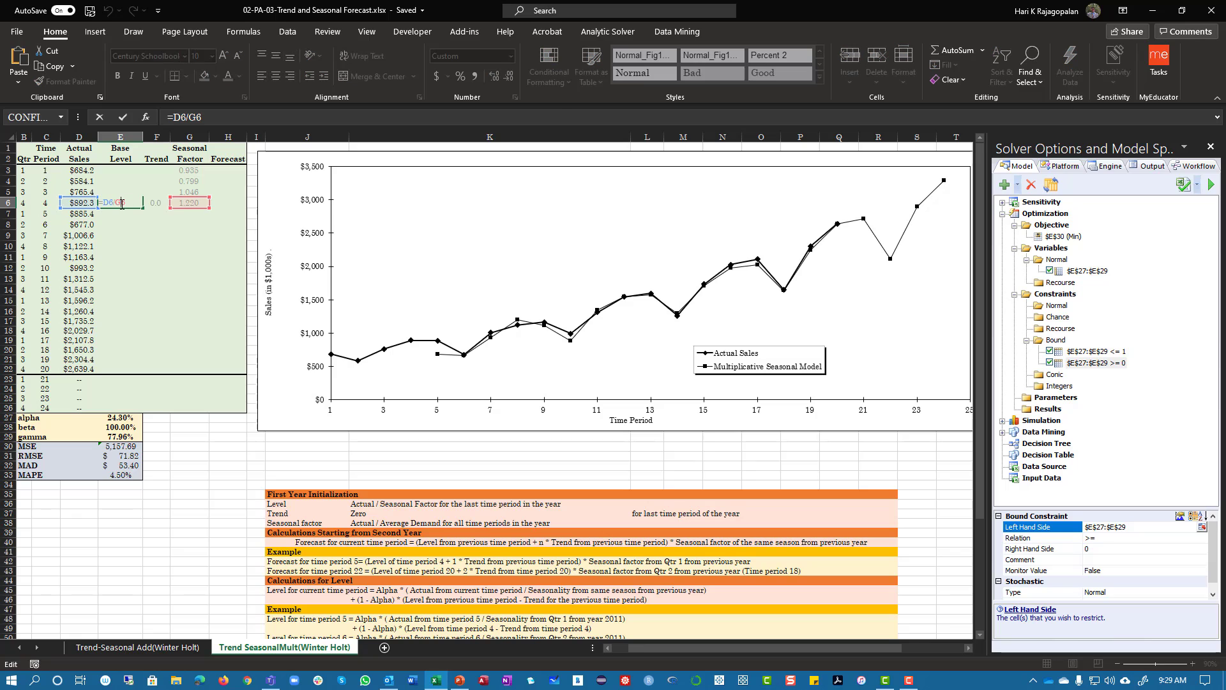
pyautogui.press('Return')
pyautogui.moveTo(121, 203); pyautogui.dragTo(191, 170)
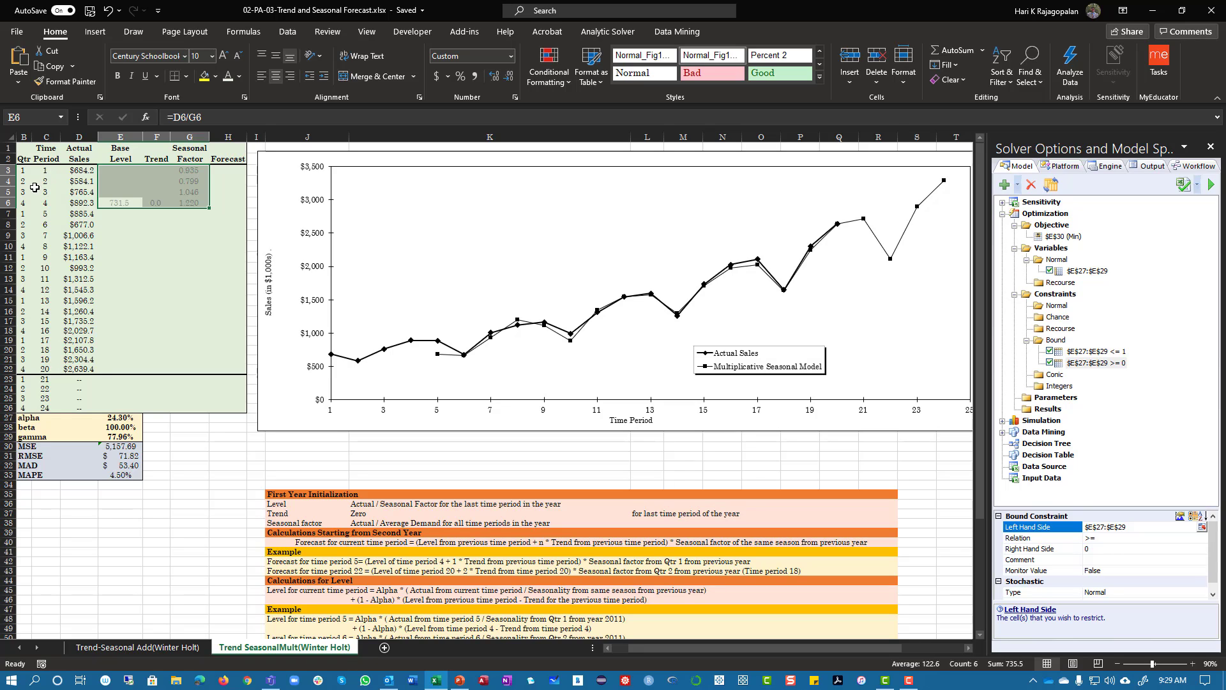
pyautogui.hotkey('ctrl', 'v')
pyautogui.press('Escape')
pyautogui.moveTo(24, 170); pyautogui.dragTo(210, 166)
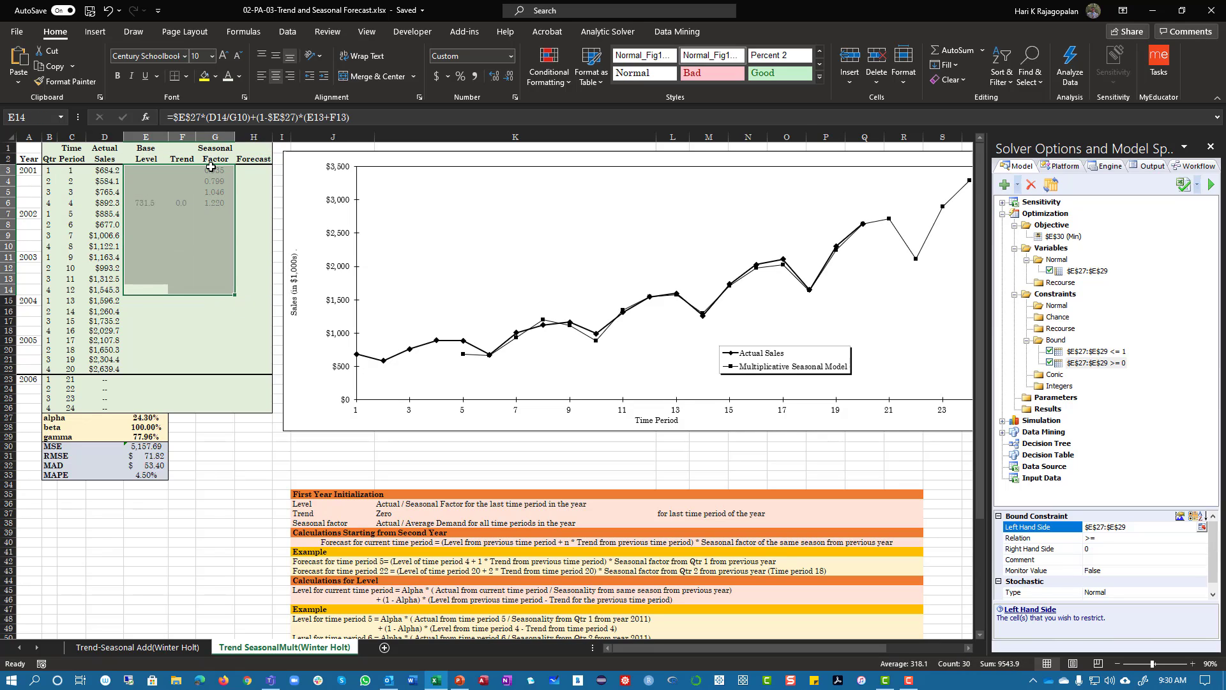
# Reveal the $684.2 forecast in H7 with Automatic font colour and open E7's level formula.
pyautogui.click(142, 215)
pyautogui.click(256, 215)
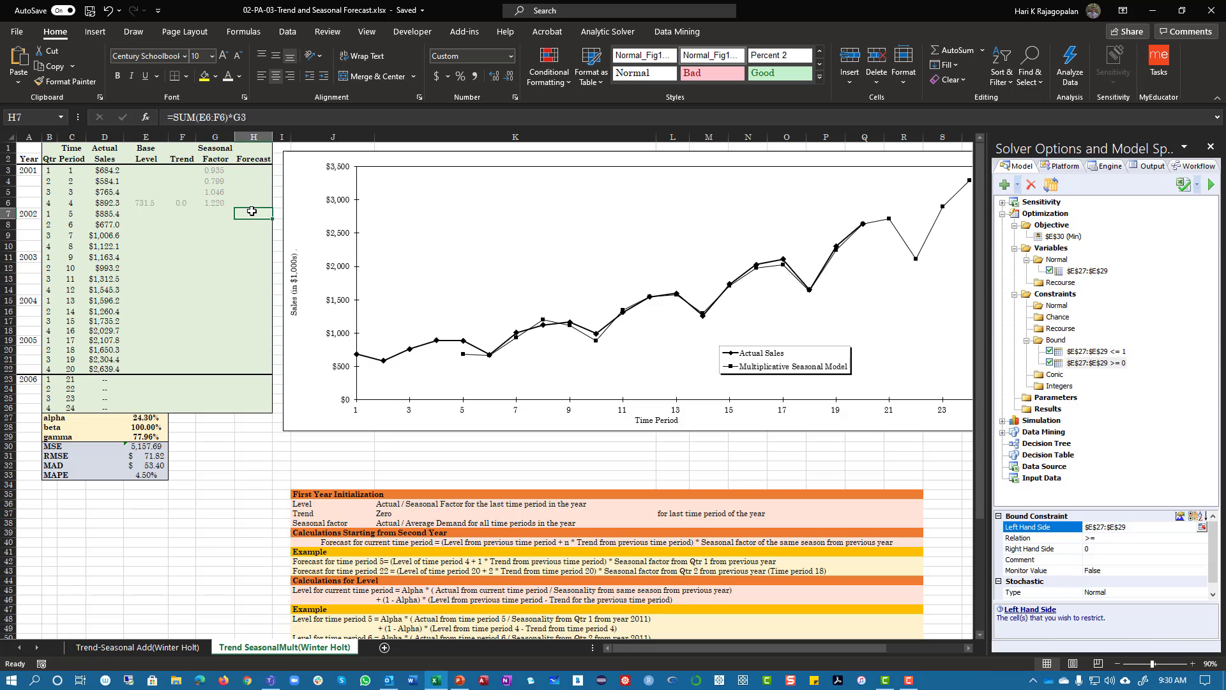
pyautogui.click(239, 76)
pyautogui.click(246, 93)
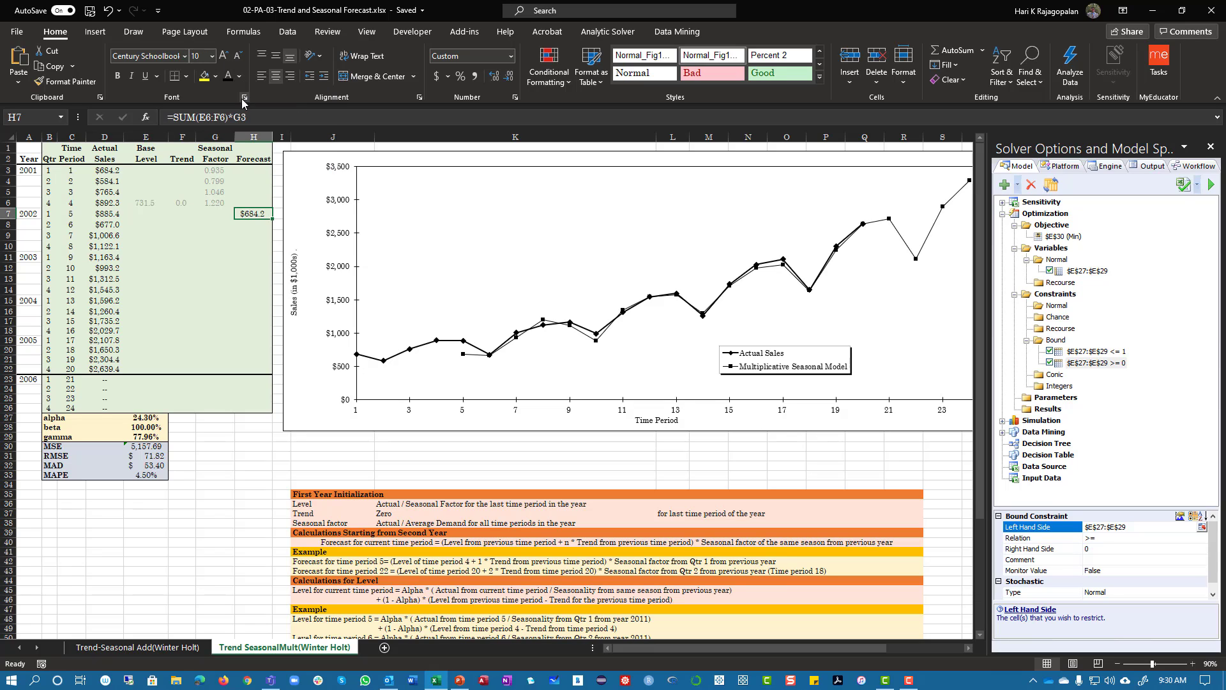
pyautogui.doubleClick(254, 213)
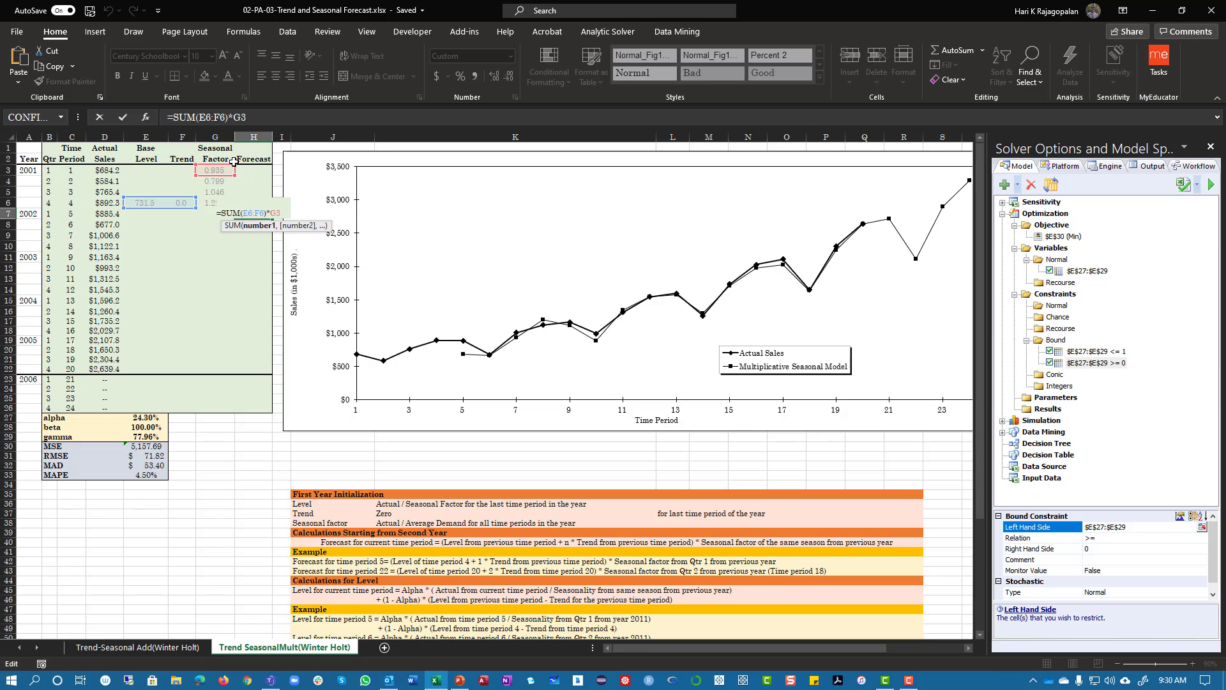
pyautogui.press('Return')
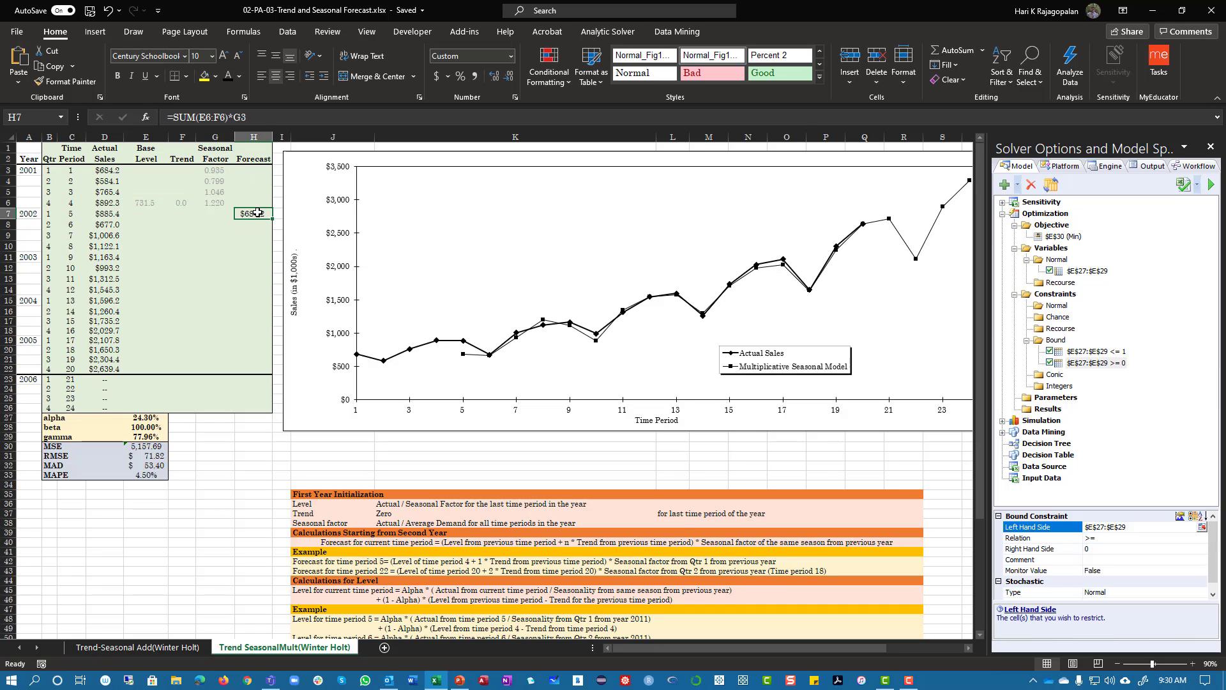
pyautogui.click(142, 213)
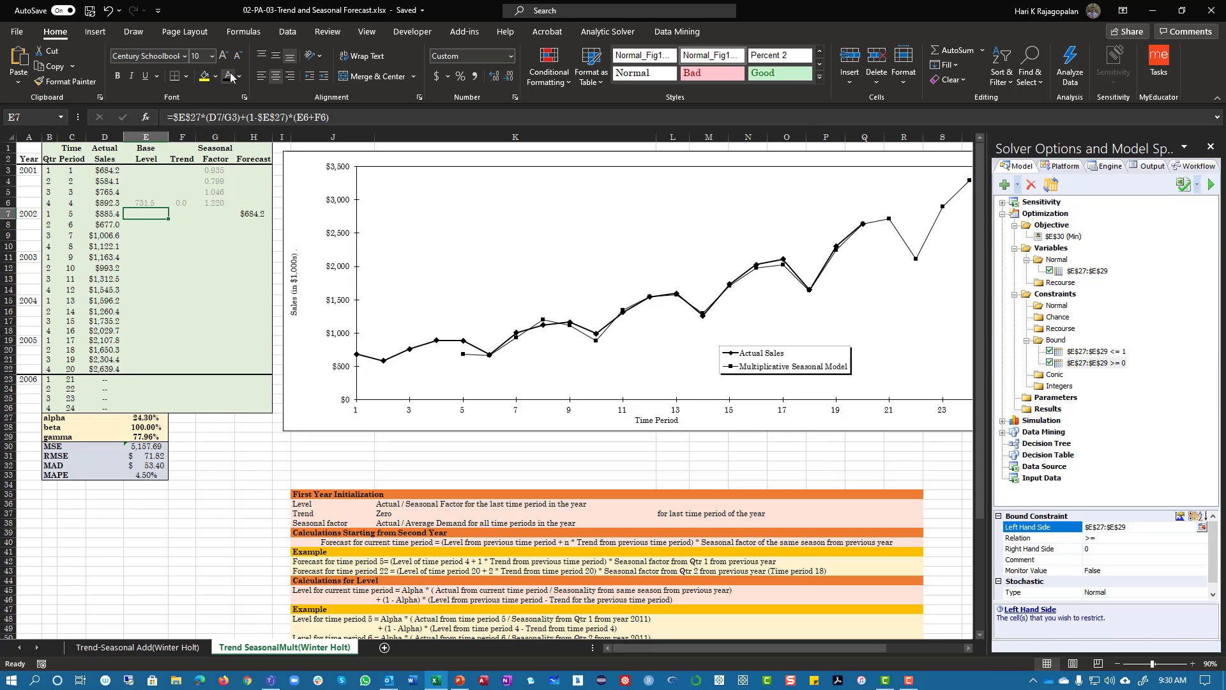
pyautogui.click(339, 118)
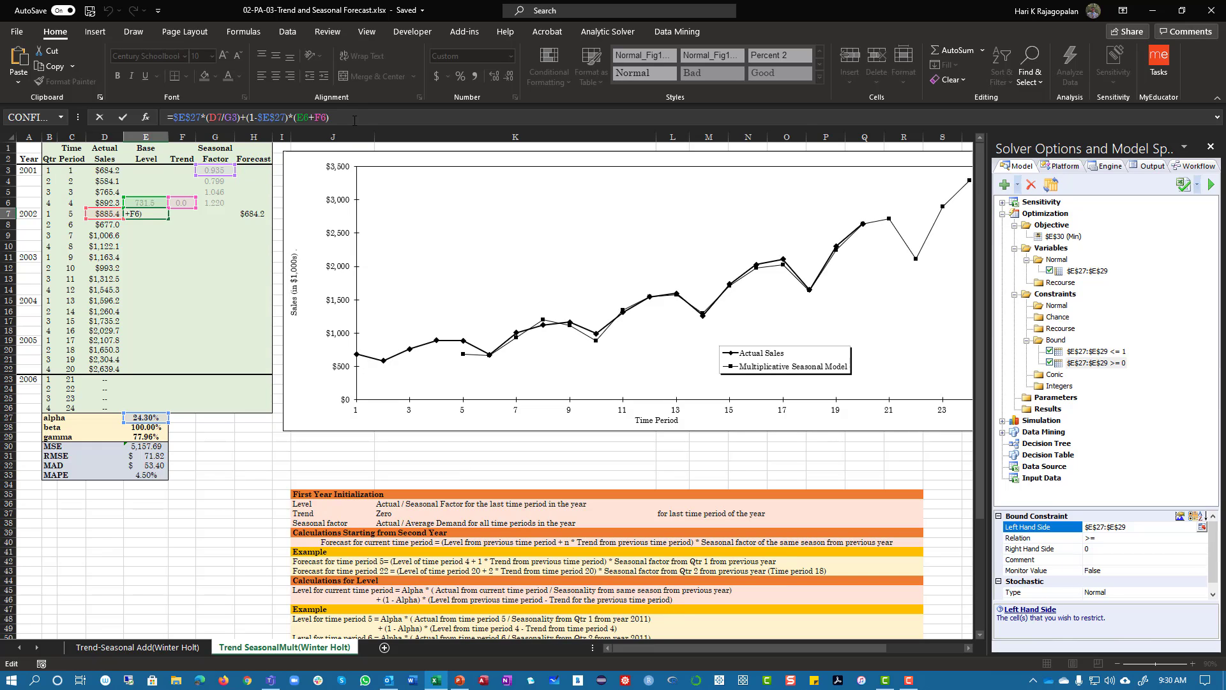
# Confirm E7's 783.8 level and change '- Trend' to '+ Trend' in note K46.
pyautogui.click(521, 596)
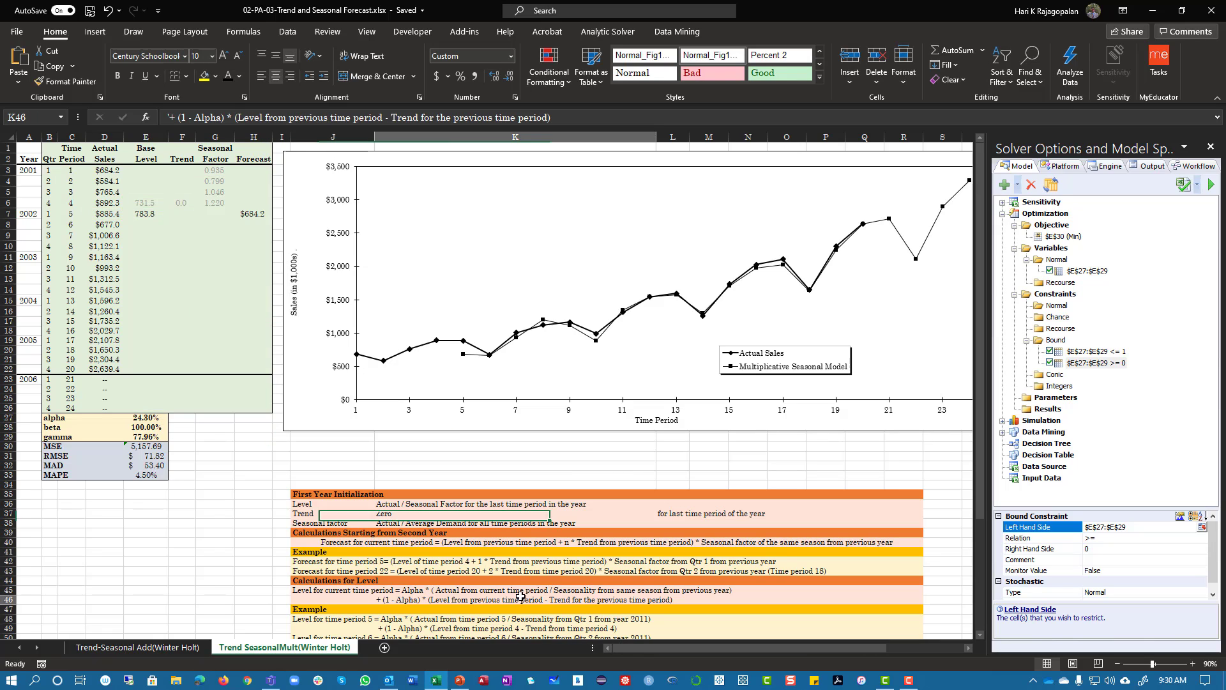
pyautogui.click(383, 122)
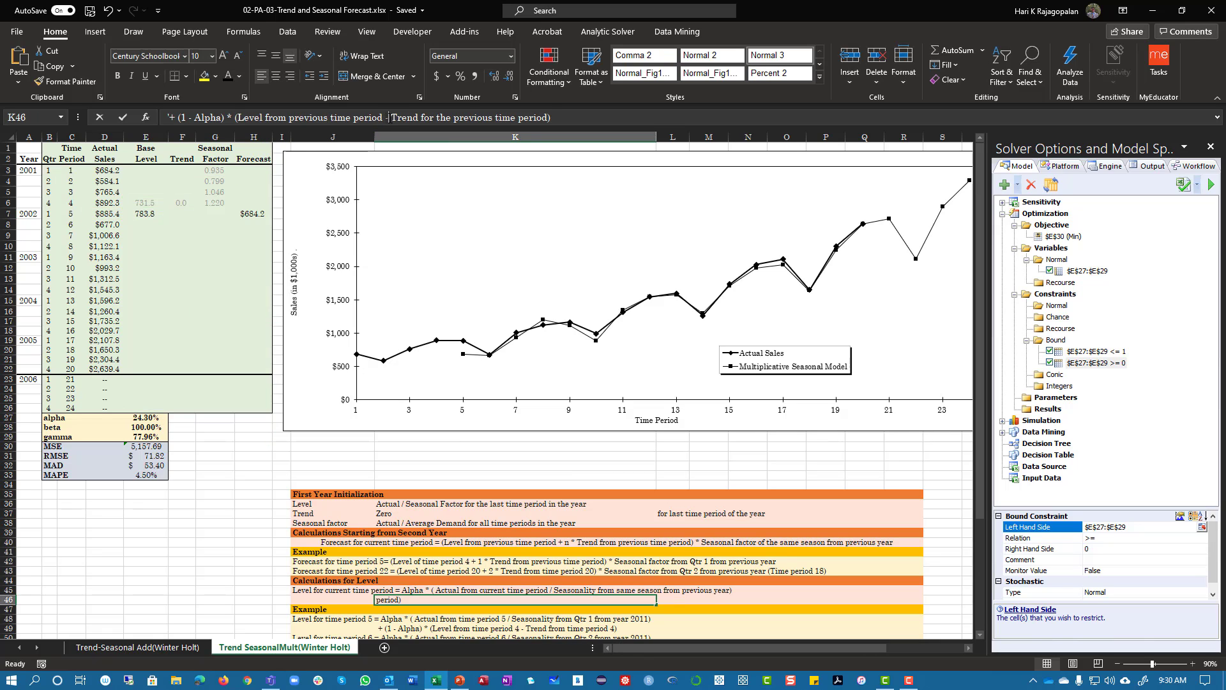
pyautogui.press('BackSpace')
pyautogui.write('+')
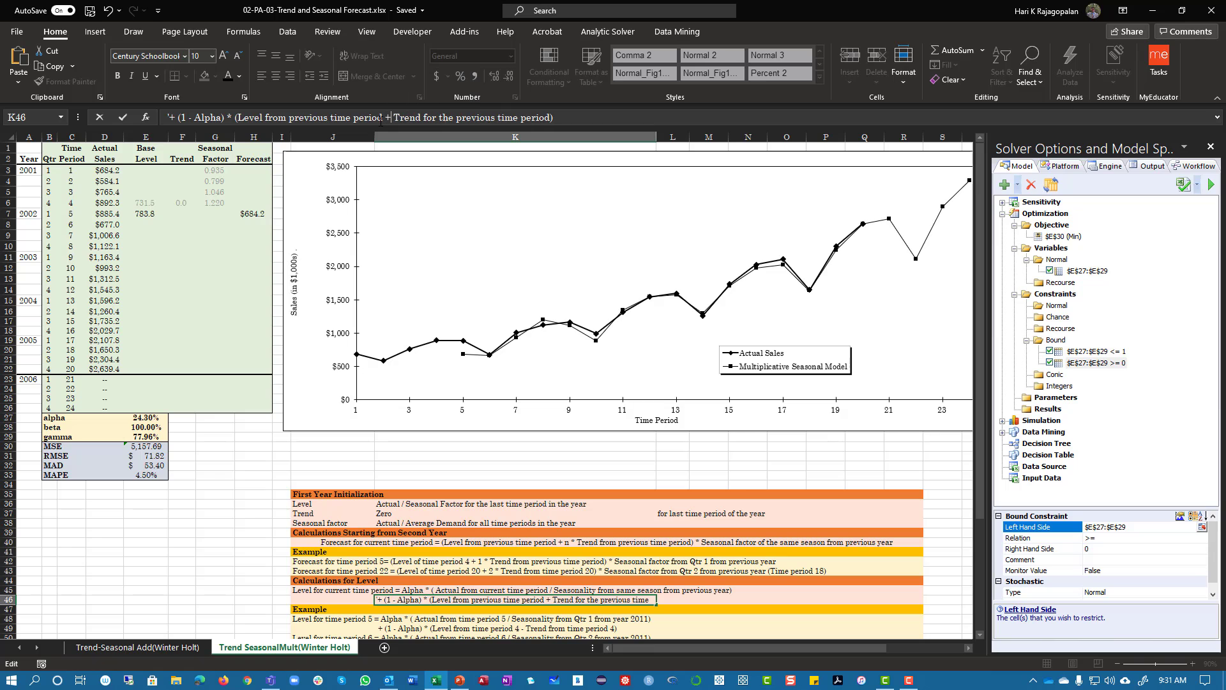
pyautogui.press('Return')
# Change '- Trend' to '+ Trend' in the K49 and K51 level example notes.
pyautogui.scroll(-2, 521, 544)
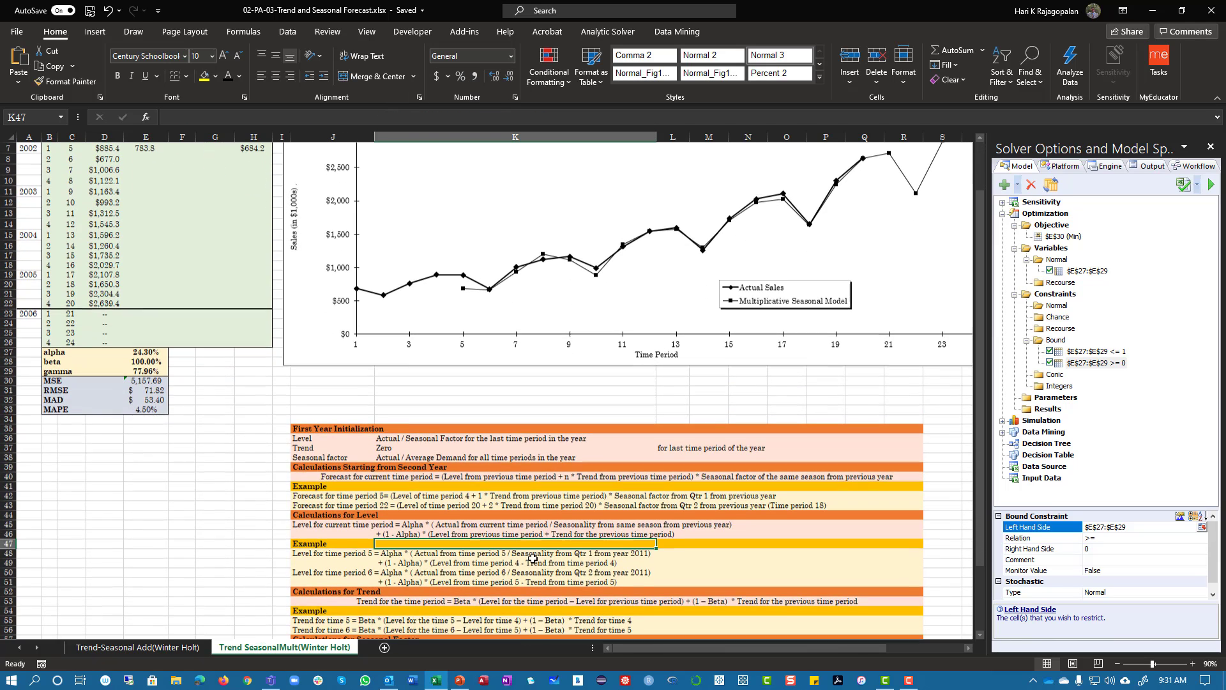
pyautogui.click(517, 563)
pyautogui.click(355, 119)
pyautogui.press('BackSpace')
pyautogui.write('+')
pyautogui.press('Return')
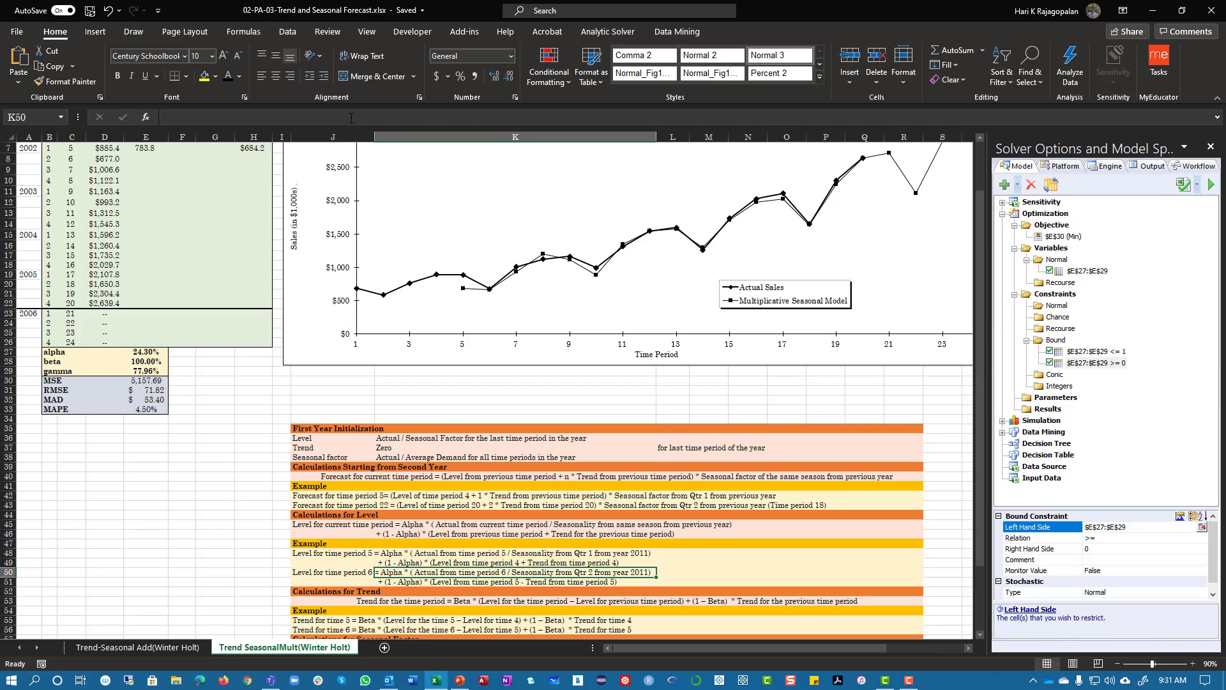
pyautogui.click(514, 582)
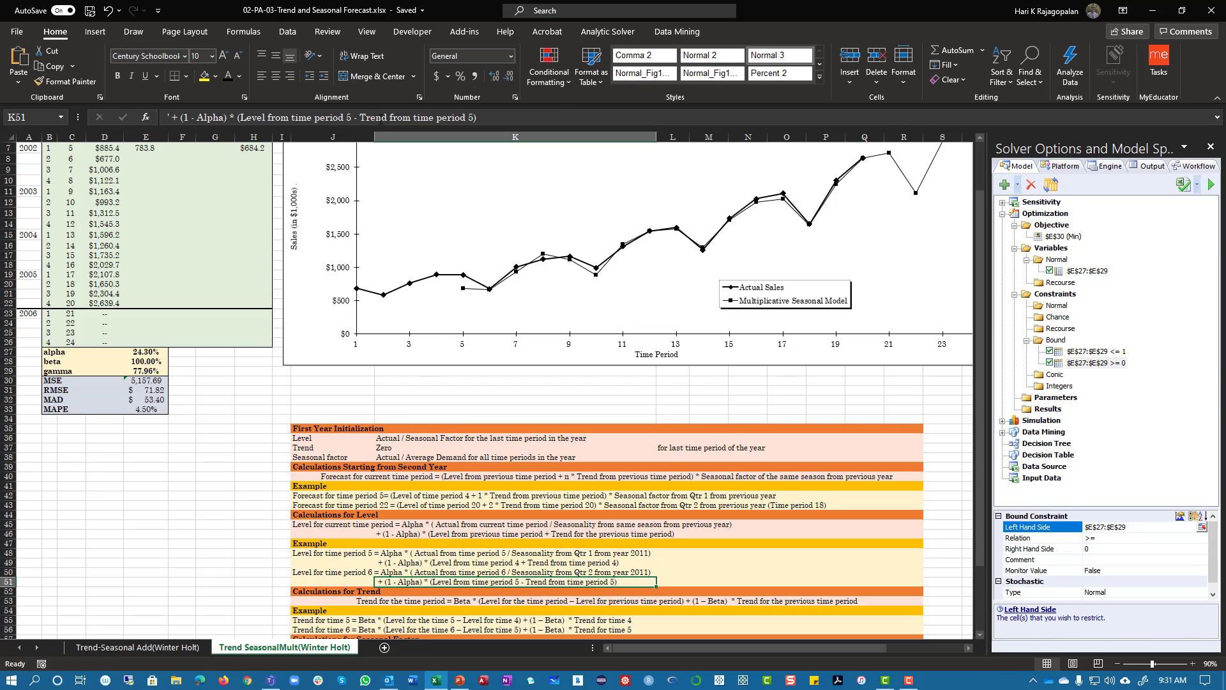
pyautogui.click(356, 118)
pyautogui.press('BackSpace')
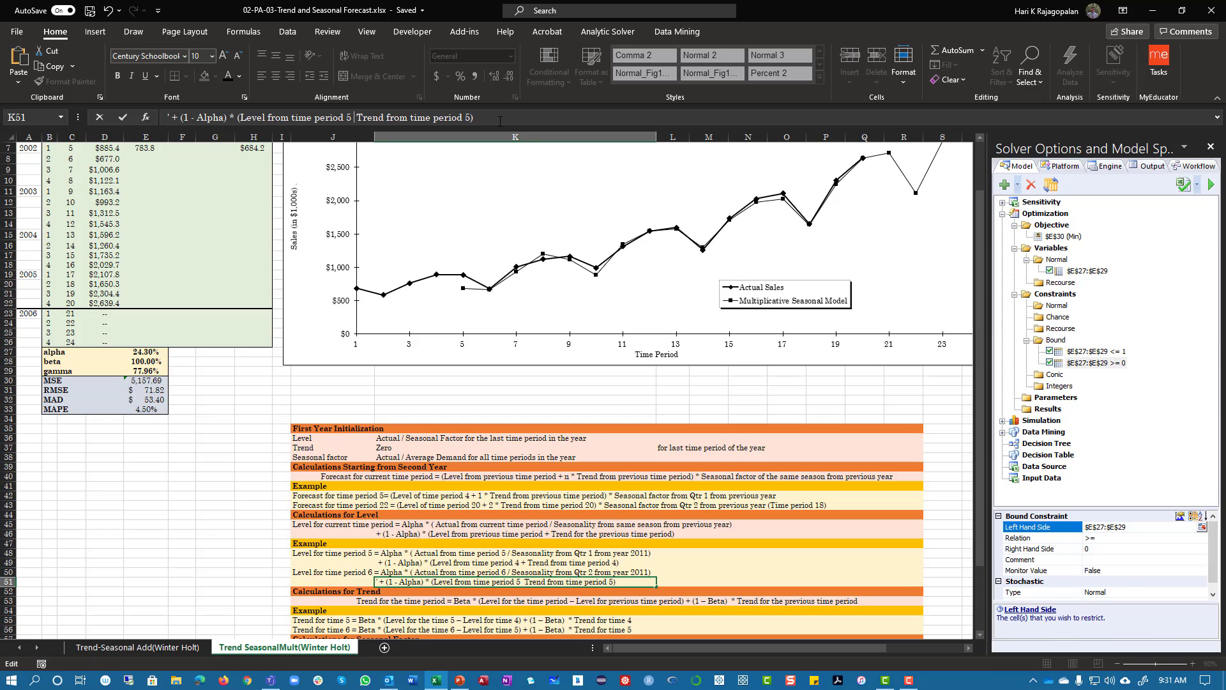
pyautogui.write('+')
pyautogui.click(599, 448)
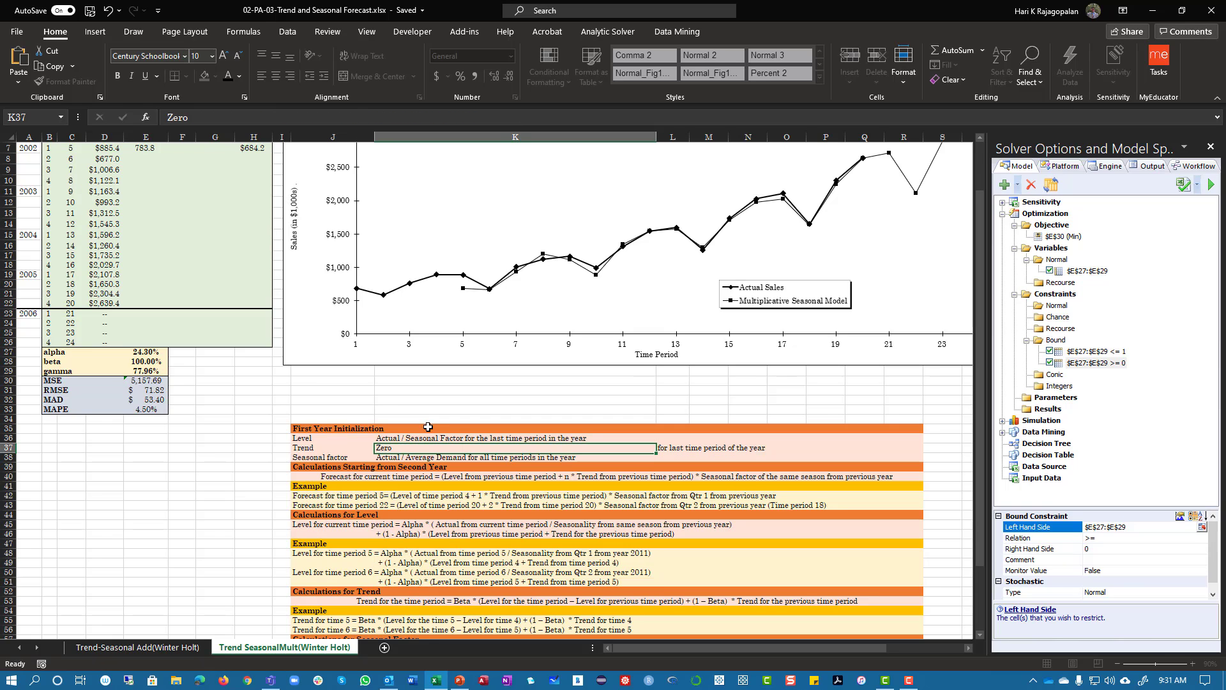
# Reveal the period 5 trend in F7 and open =$E$28*(E7-E6)+(1-$E$28)*F6.
pyautogui.scroll(2, 66, 304)
pyautogui.click(182, 214)
pyautogui.click(228, 75)
pyautogui.click(323, 116)
# Confirm the 52.3 trend in F7 and the 1.087 seasonal factor formula =$E$29*(D7/E7)+(1-$E$29)*G3.
pyautogui.scroll(-5, 402, 534)
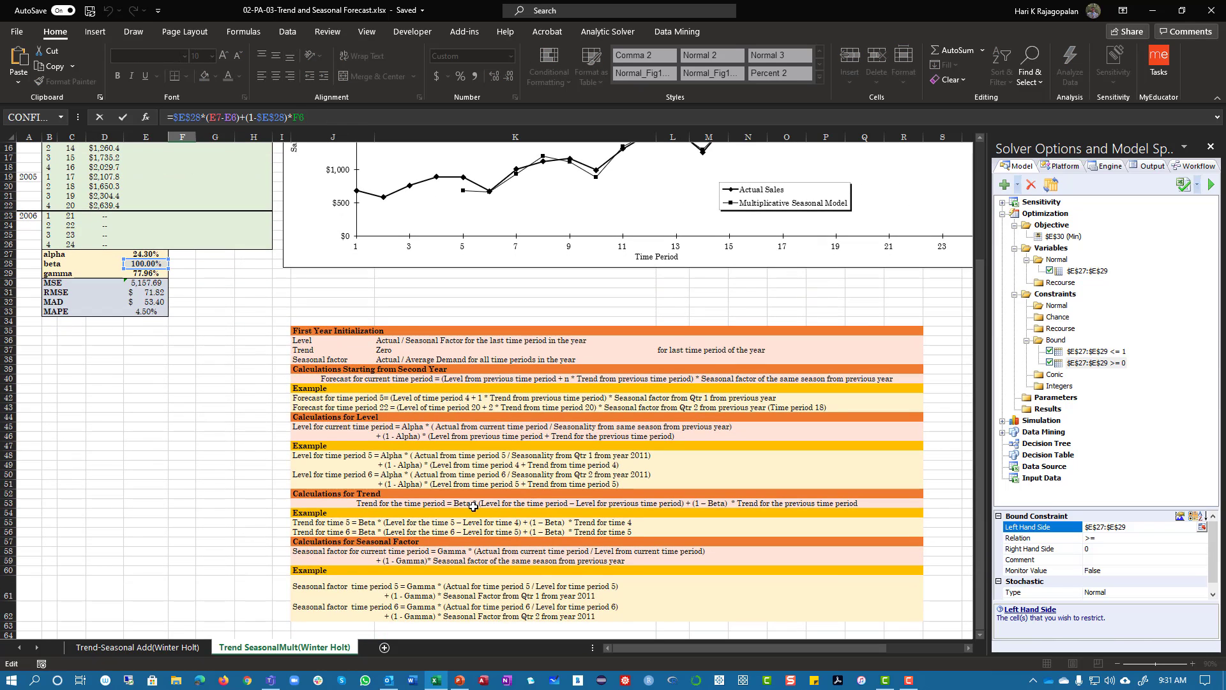
pyautogui.press('Return')
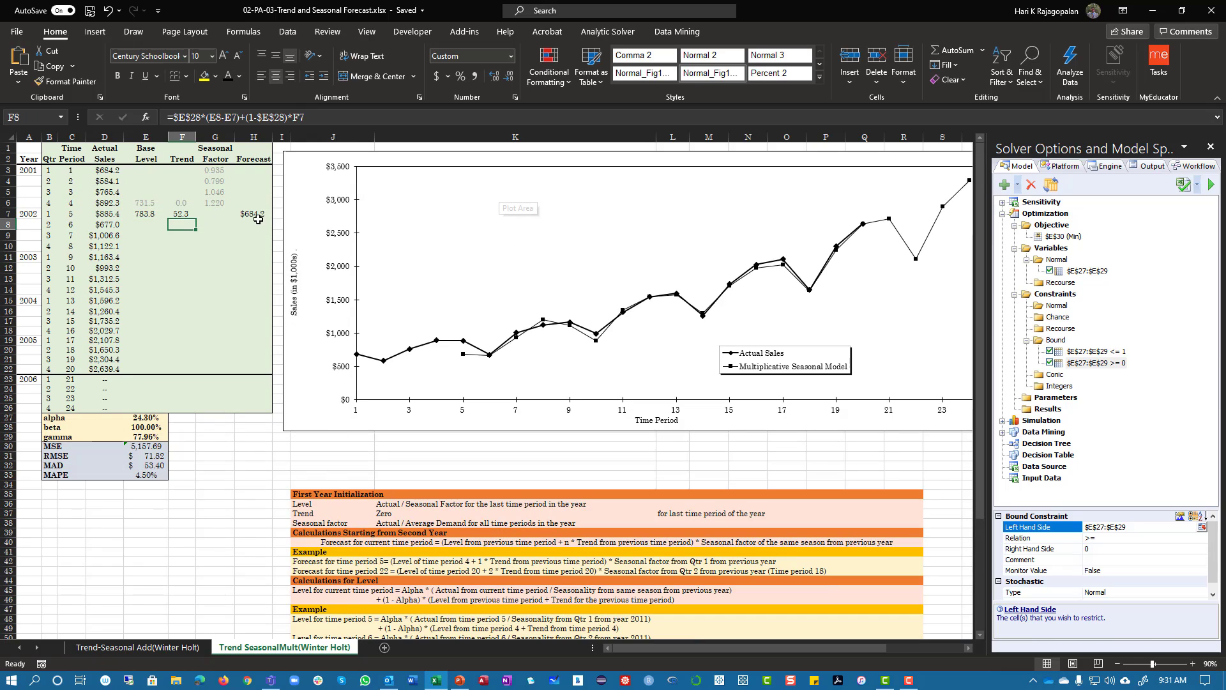
pyautogui.click(212, 214)
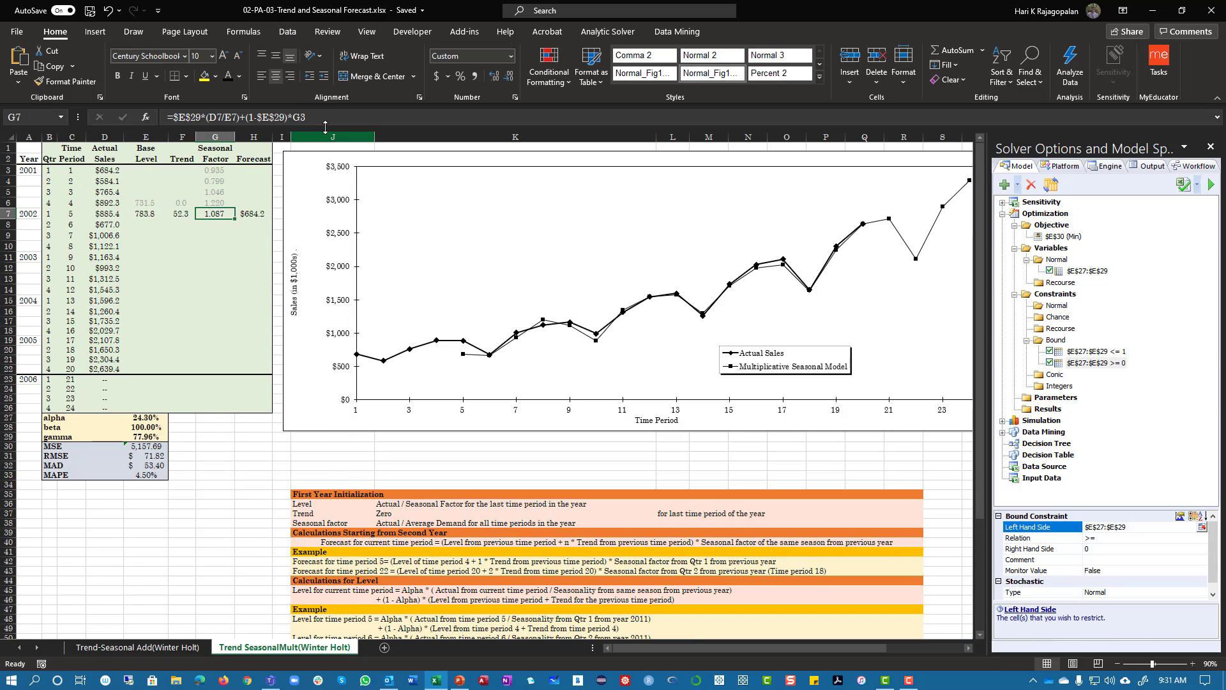
pyautogui.press('F2')
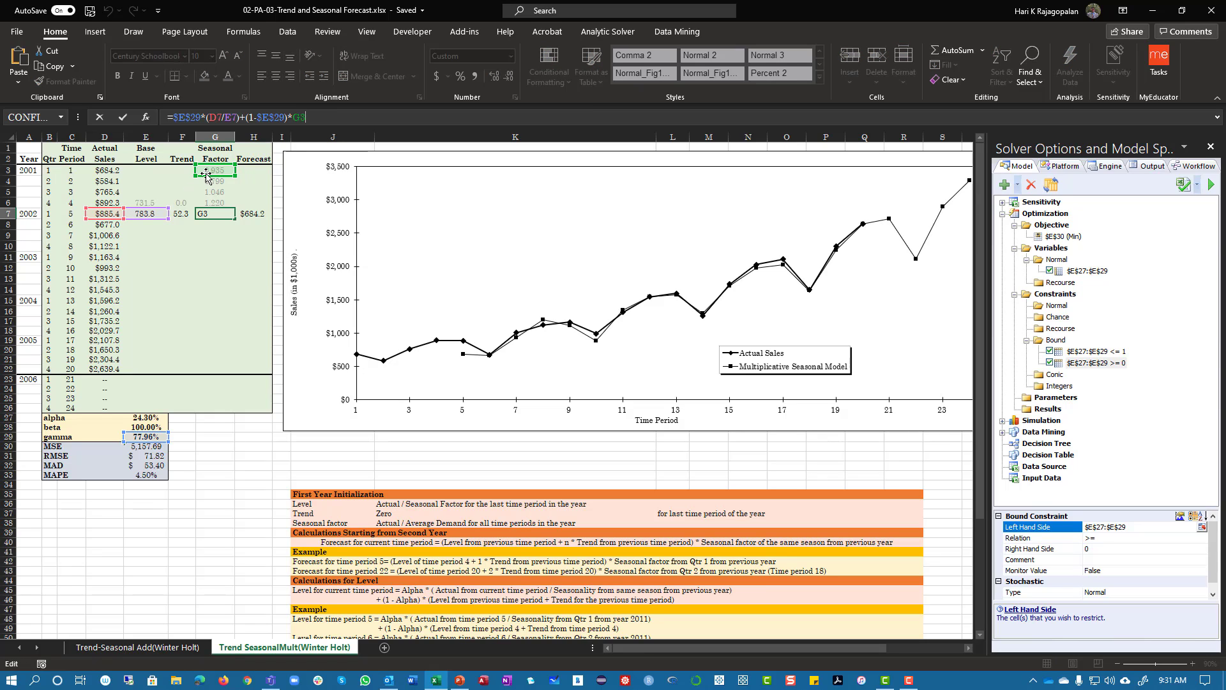
pyautogui.press('Return')
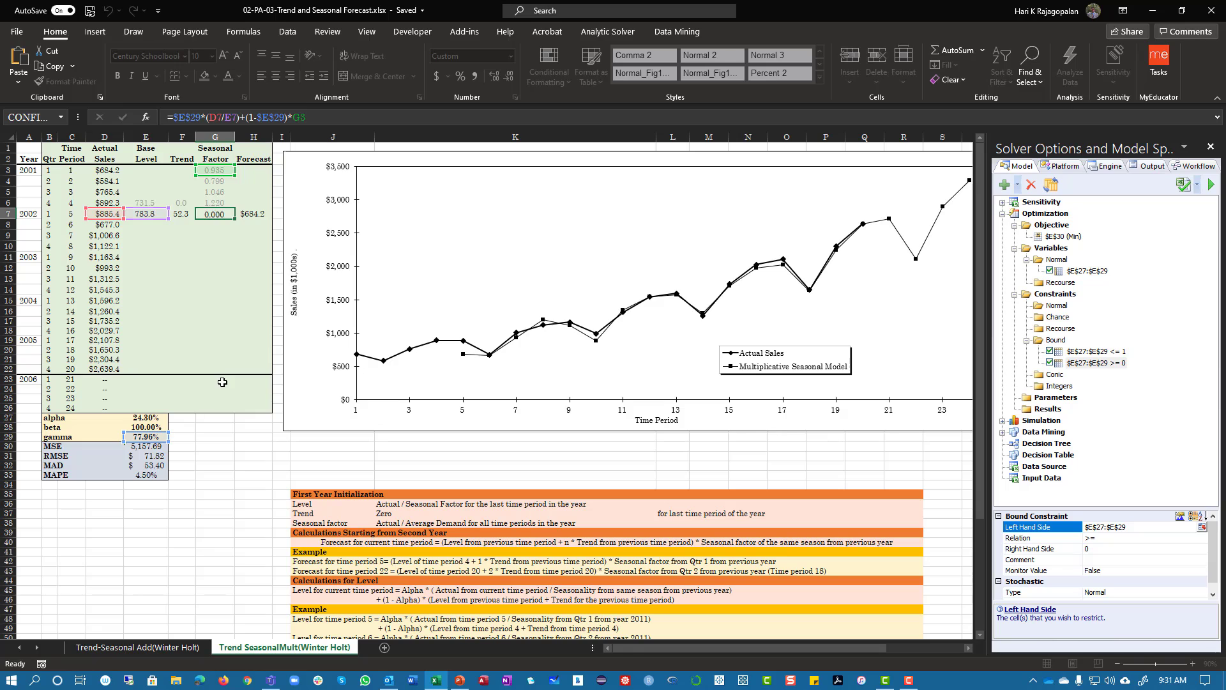
# Fill the row-7 formulas down through E7:H22 and the forecast formula down H23:H26.
pyautogui.moveTo(135, 211); pyautogui.dragTo(265, 369)
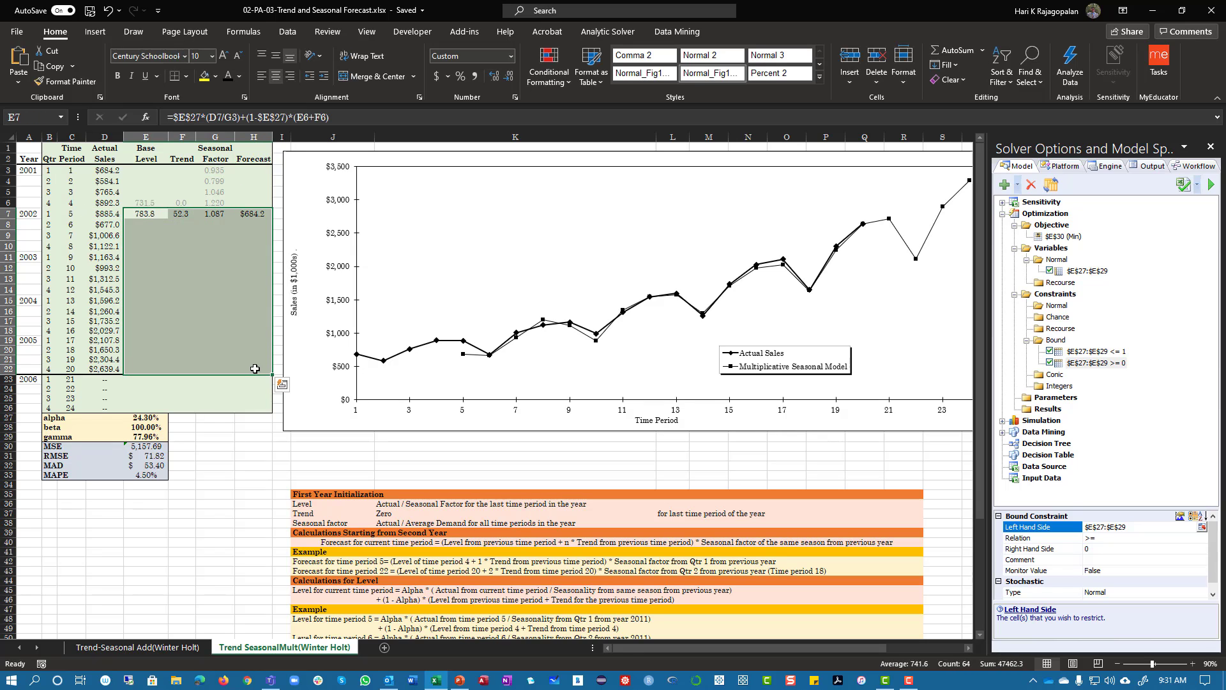
pyautogui.hotkey('ctrl', 'd')
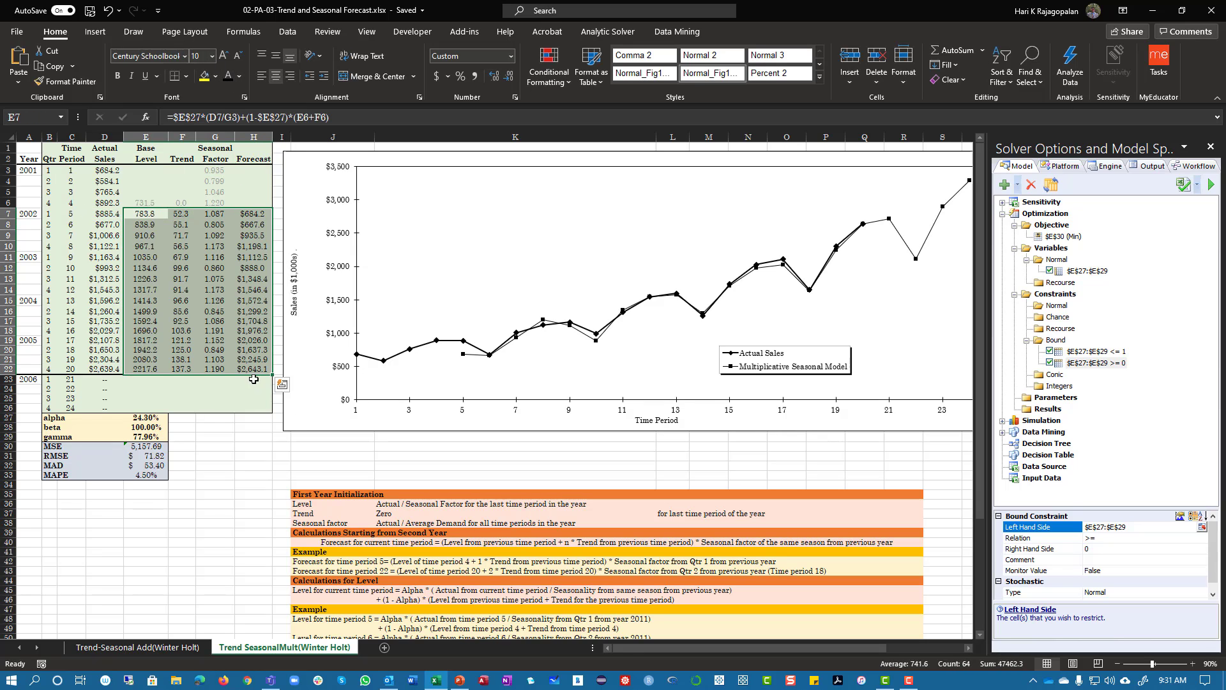
pyautogui.moveTo(254, 379); pyautogui.dragTo(254, 407)
pyautogui.hotkey('ctrl', 'd')
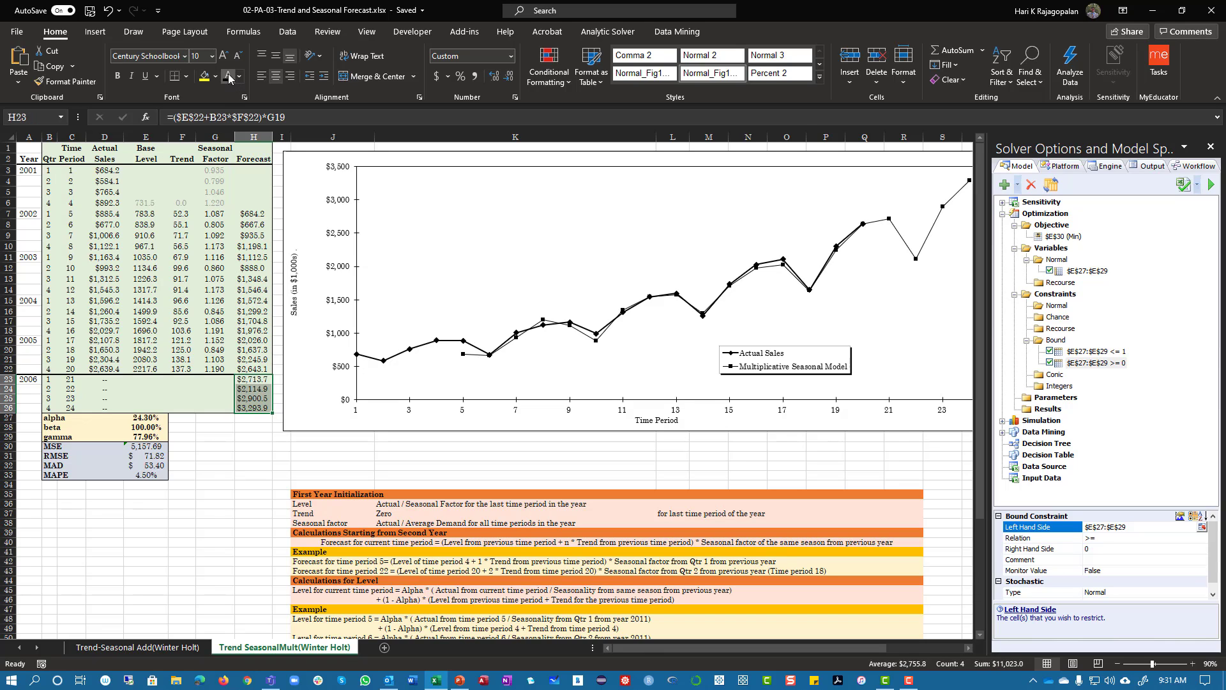
# Check the period 22 and 23 forecast formulas in H24 and H25, leaving them unchanged.
pyautogui.click(259, 388)
pyautogui.doubleClick(259, 388)
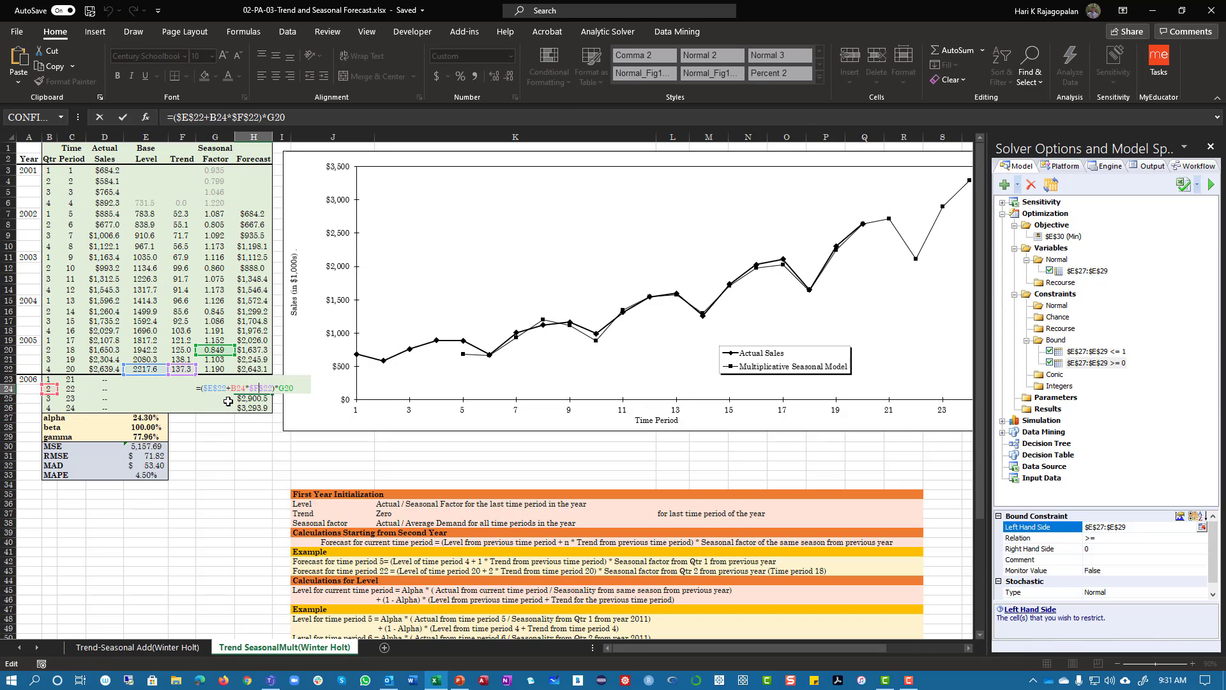
pyautogui.press('Return')
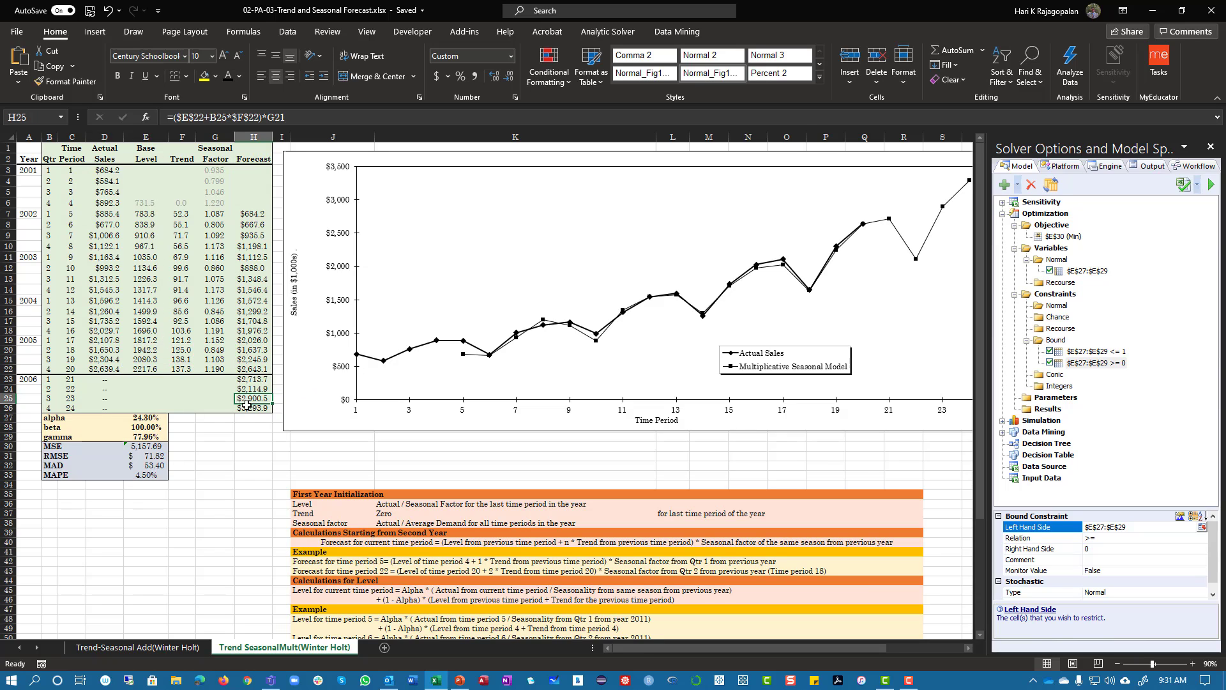
pyautogui.doubleClick(252, 398)
pyautogui.press('Return')
pyautogui.scroll(-10, 266, 433)
pyautogui.scroll(10, 269, 430)
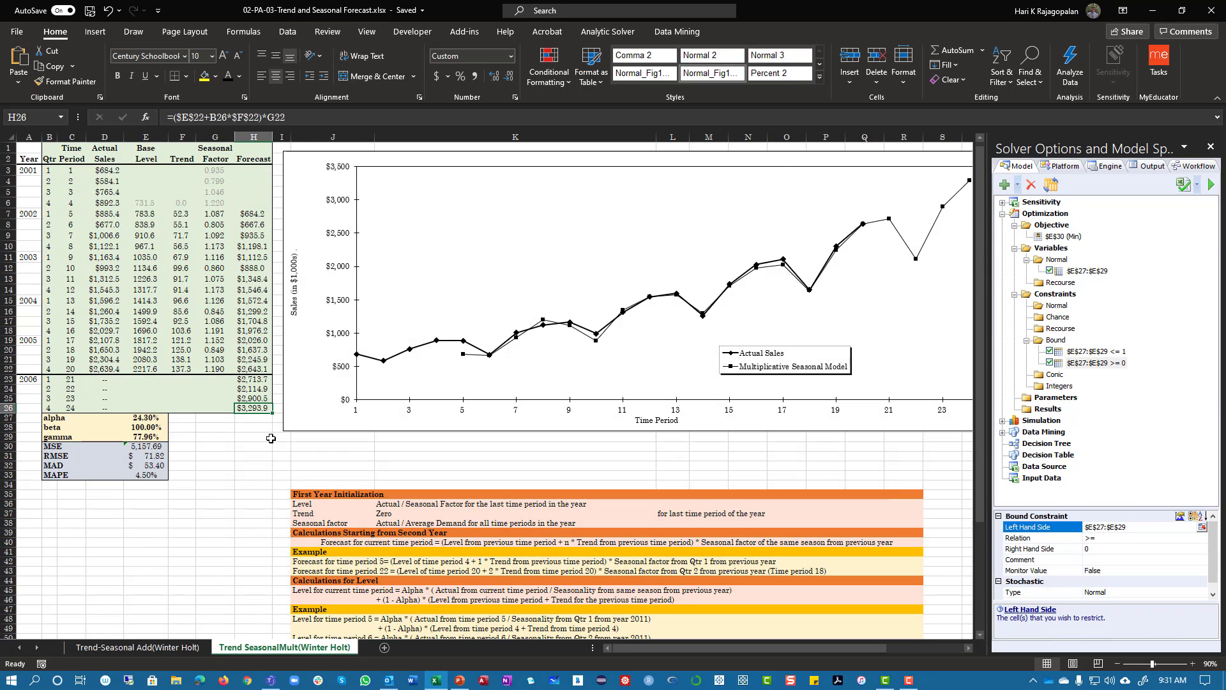